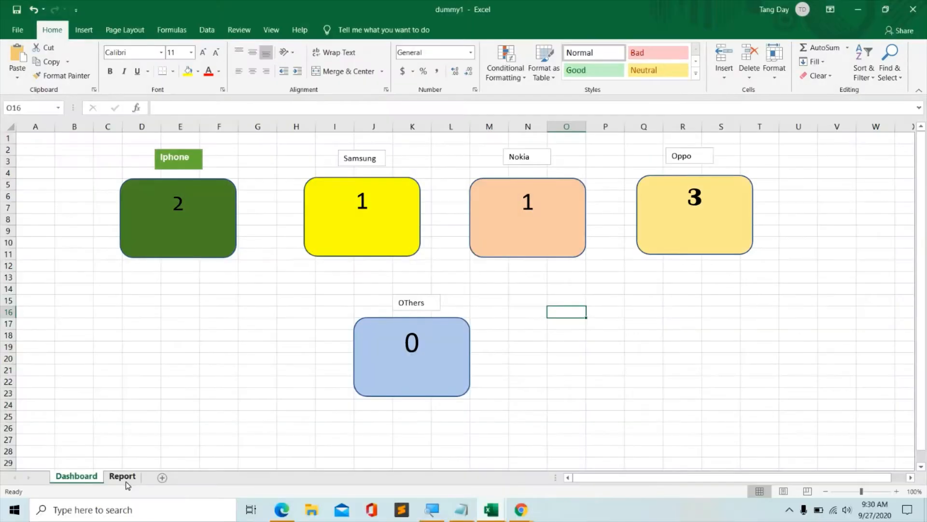
# Look over the finished example's Report sheet and return to its Dashboard sheet
pyautogui.click(122, 476)
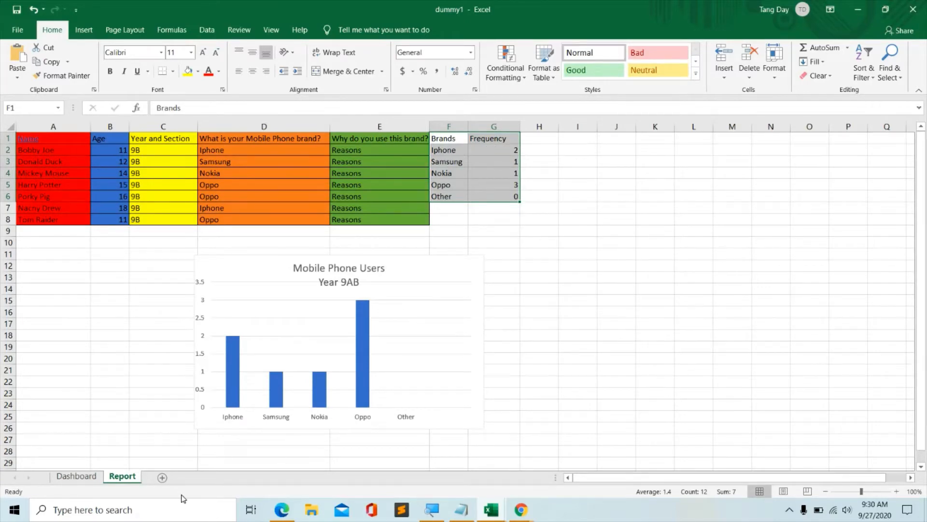
pyautogui.click(80, 477)
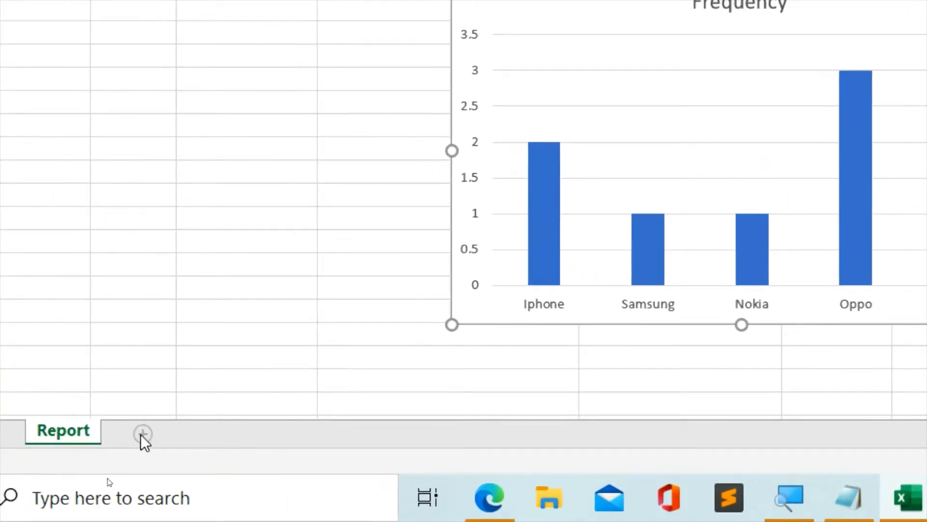
# Add a new worksheet named Dashboard and place it before the Report sheet
pyautogui.click(140, 433)
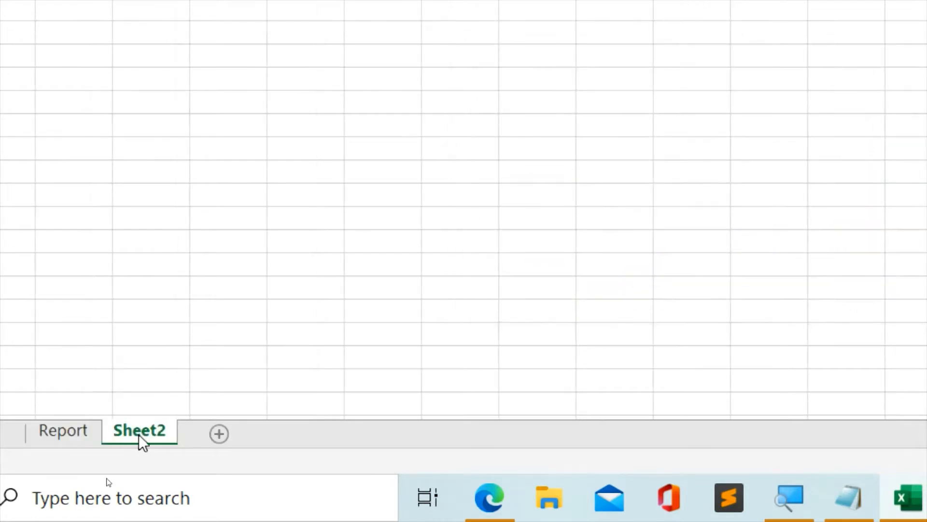
pyautogui.rightClick(139, 437)
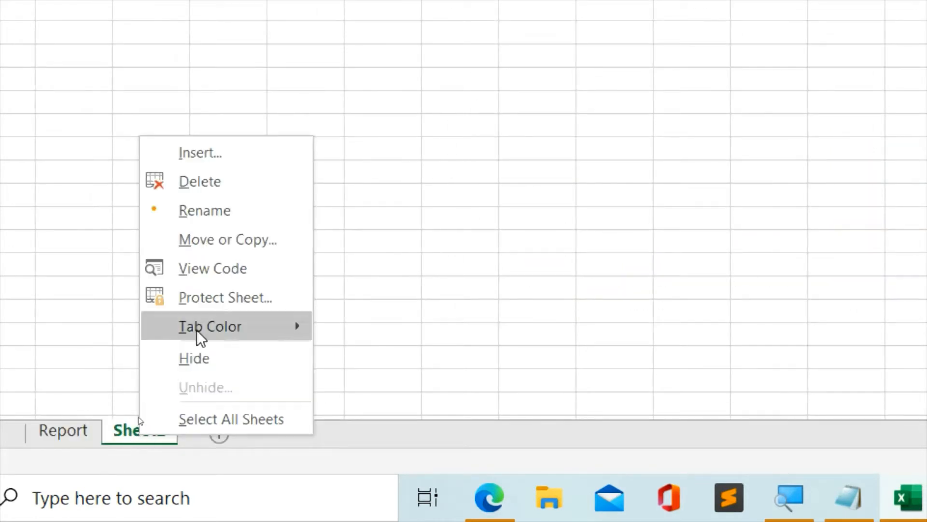
pyautogui.click(220, 211)
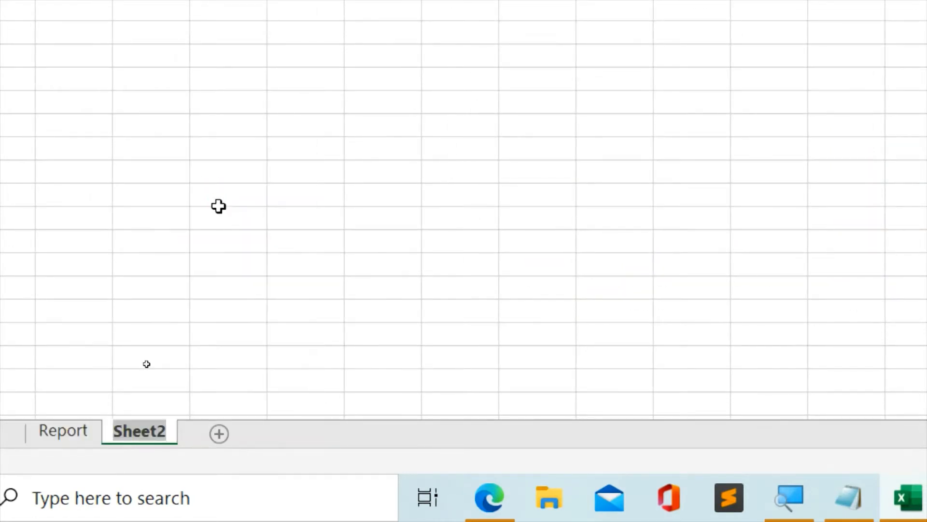
pyautogui.write('d')
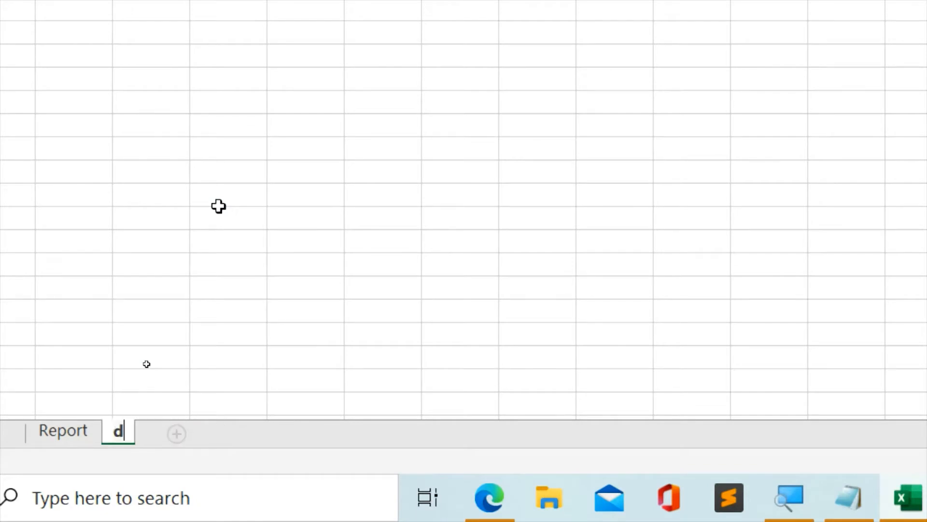
pyautogui.press('BackSpace')
pyautogui.write('Dashn')
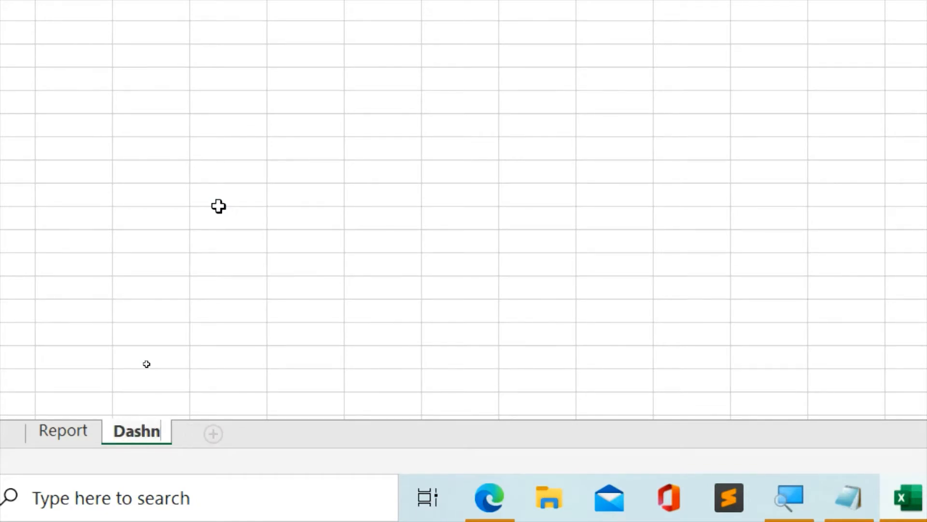
pyautogui.press('BackSpace')
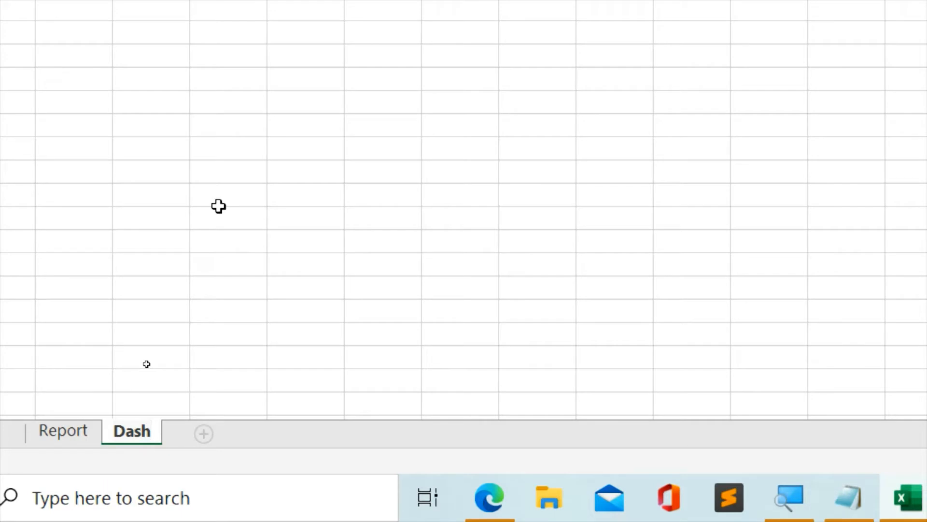
pyautogui.write('board')
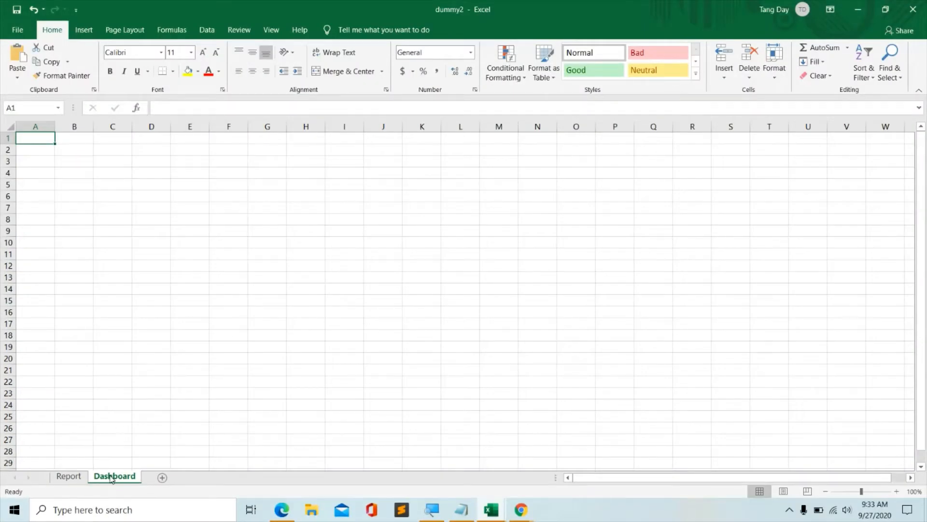
pyautogui.moveTo(110, 477); pyautogui.dragTo(73, 477)
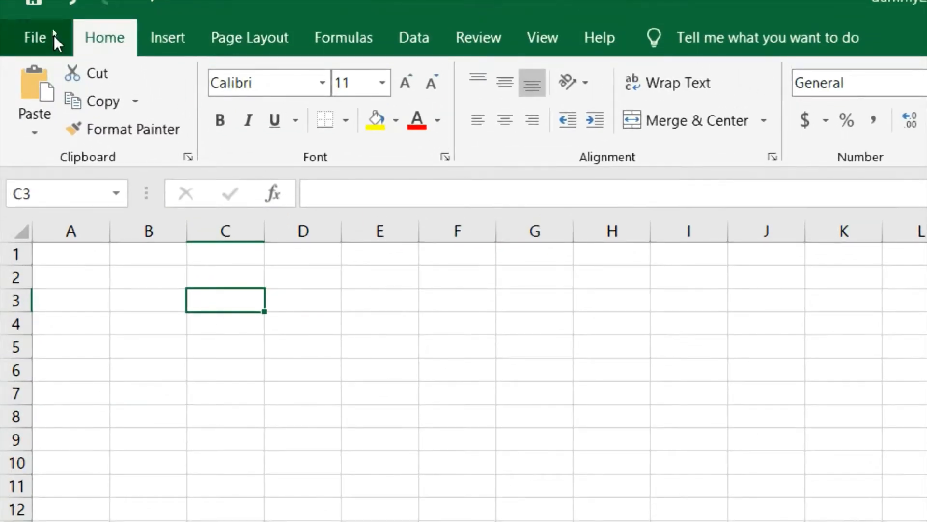
# Draw a rounded rectangle covering about cells C4 to D7 on the Dashboard sheet
pyautogui.click(167, 36)
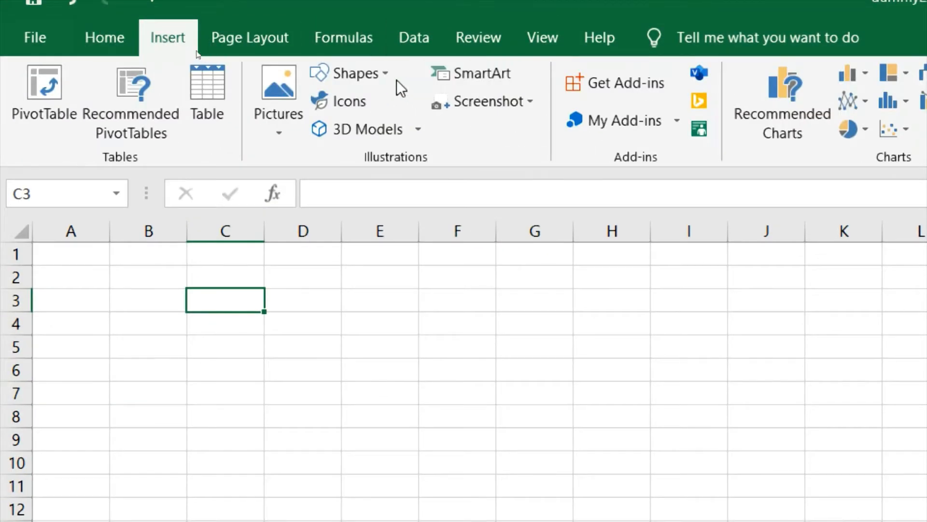
pyautogui.click(377, 72)
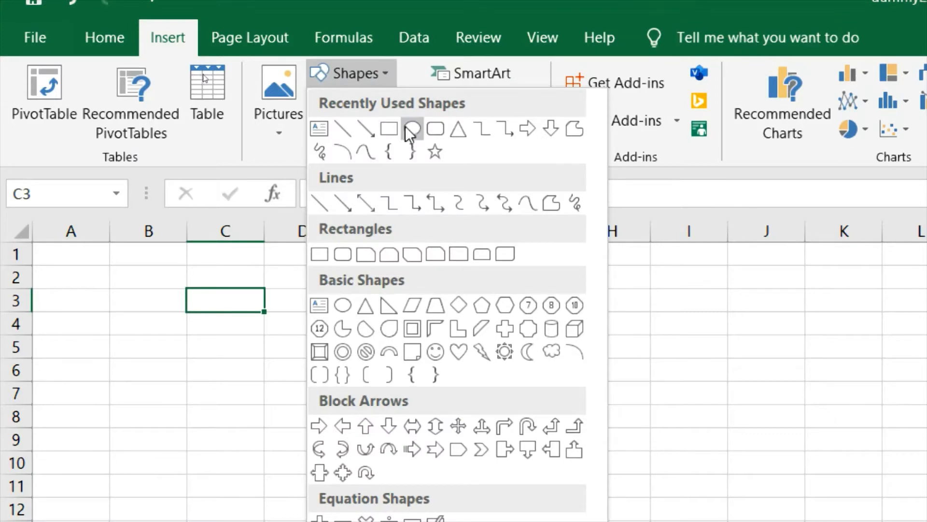
pyautogui.click(436, 132)
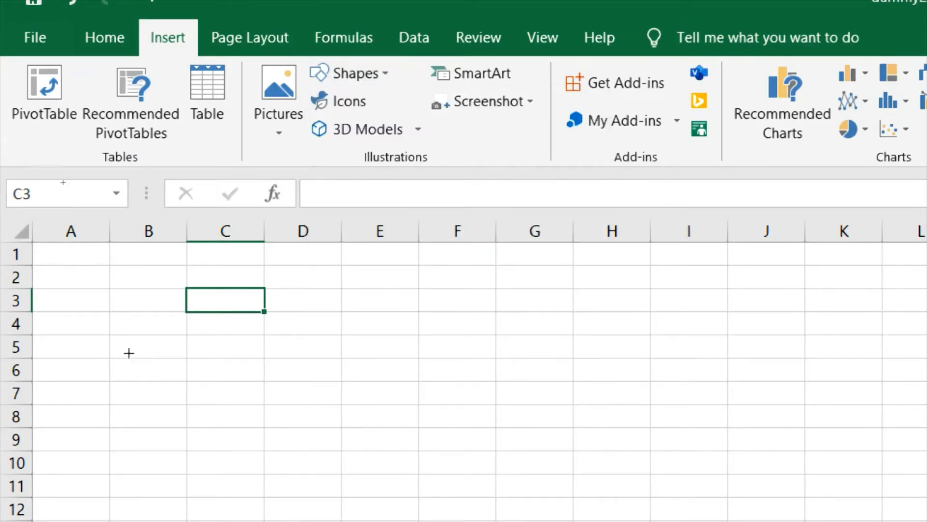
pyautogui.moveTo(185, 310)
pyautogui.mouseDown()
pyautogui.moveTo(211, 377)
pyautogui.moveTo(331, 395)
pyautogui.moveTo(351, 389)
pyautogui.mouseUp()
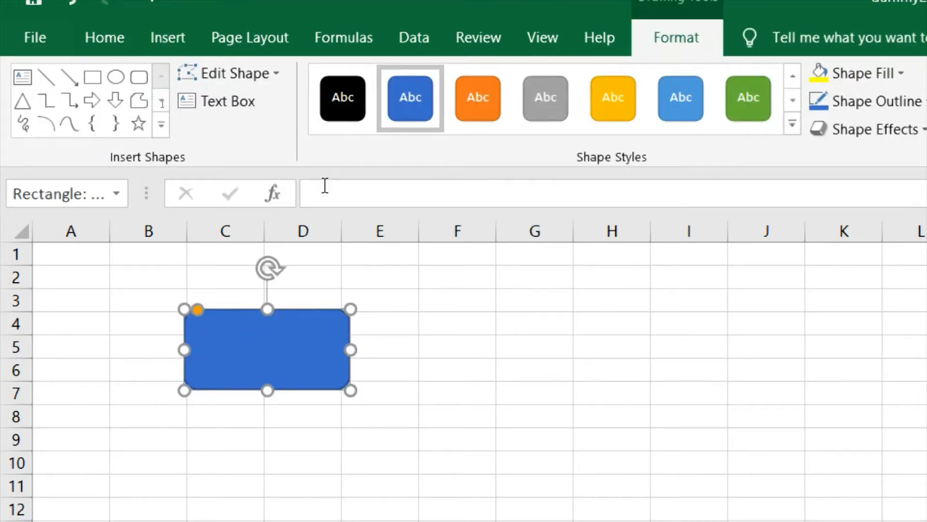
# Link the rounded rectangle's text to the Iphone frequency with the formula =Report!G2
pyautogui.click(313, 197)
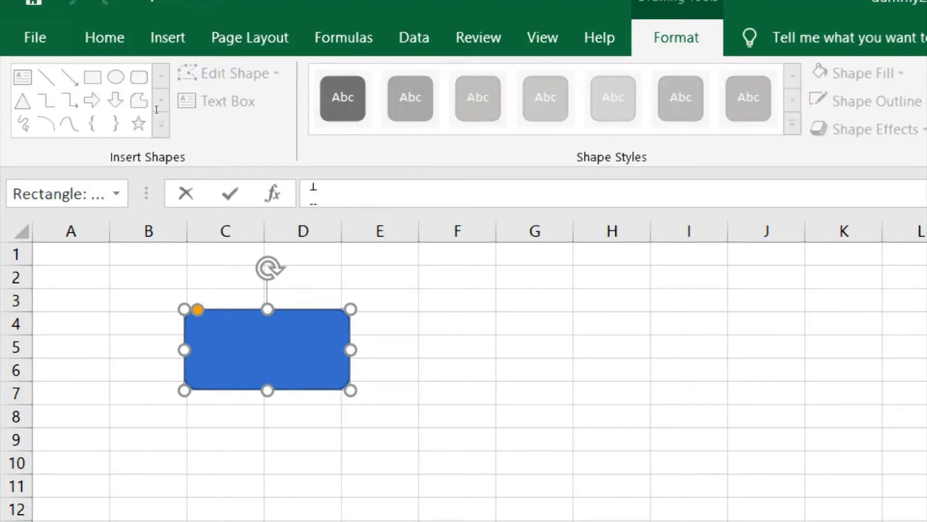
pyautogui.write('=')
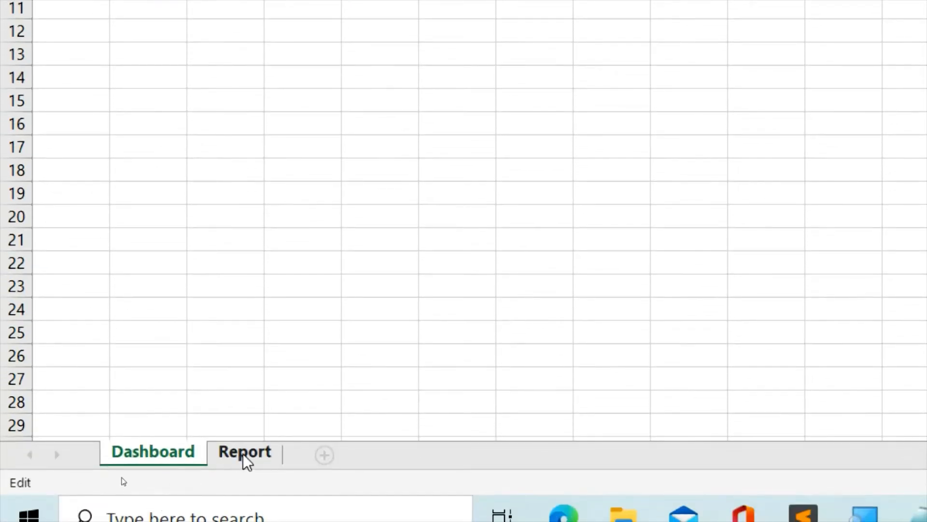
pyautogui.click(243, 455)
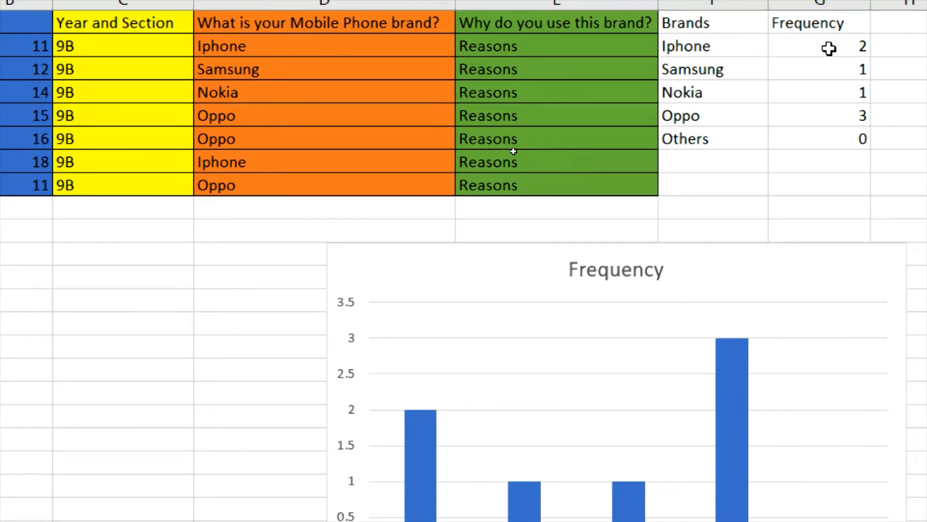
pyautogui.click(830, 48)
pyautogui.hotkey('ctrl', 'c')
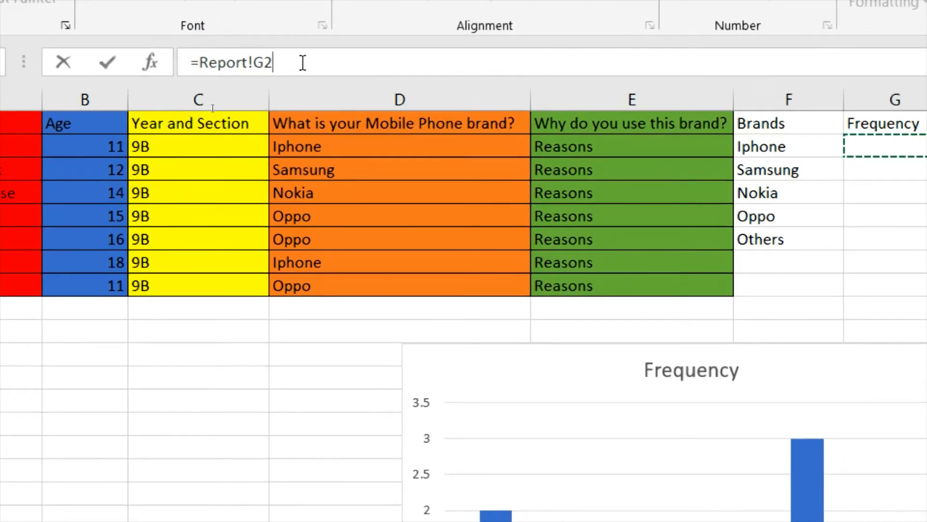
pyautogui.click(199, 62)
pyautogui.press('Return')
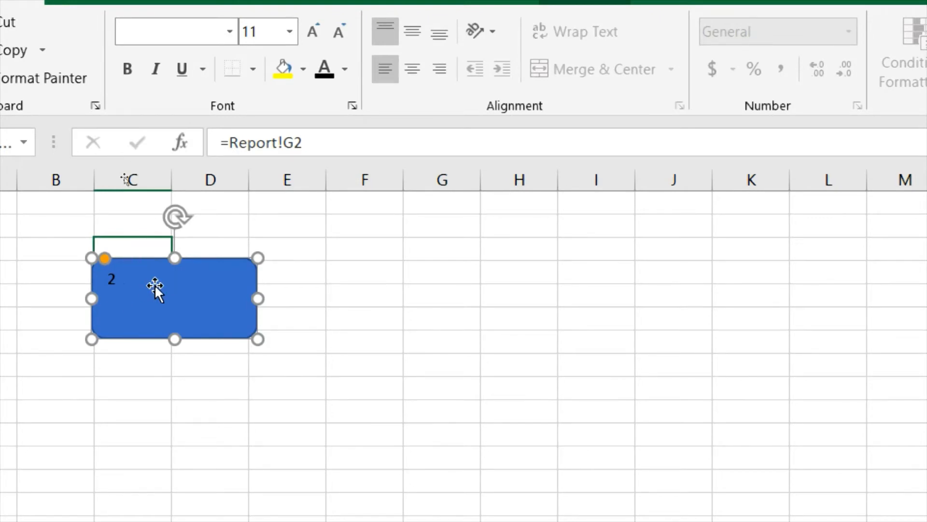
# Format the number in the rounded rectangle as Bauhaus 93, size 36, and center it horizontally
pyautogui.click(368, 257)
pyautogui.click(183, 283)
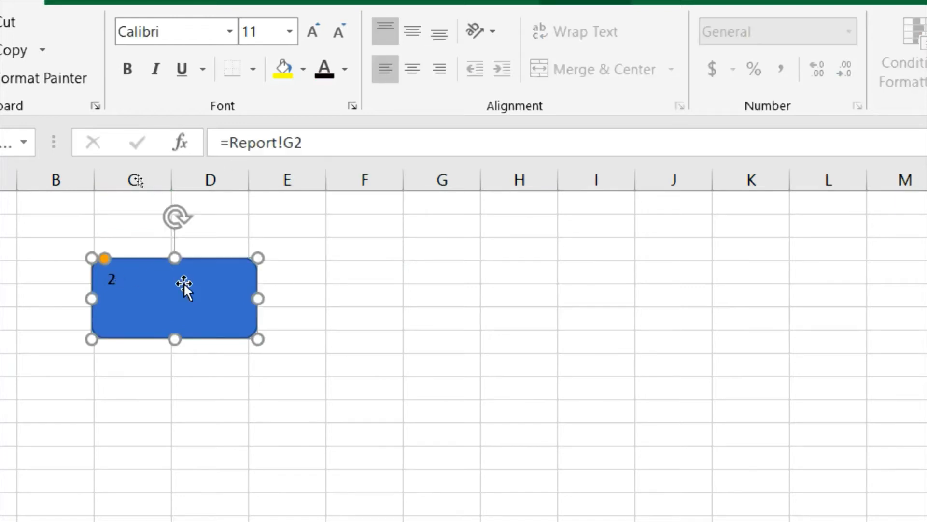
pyautogui.click(230, 30)
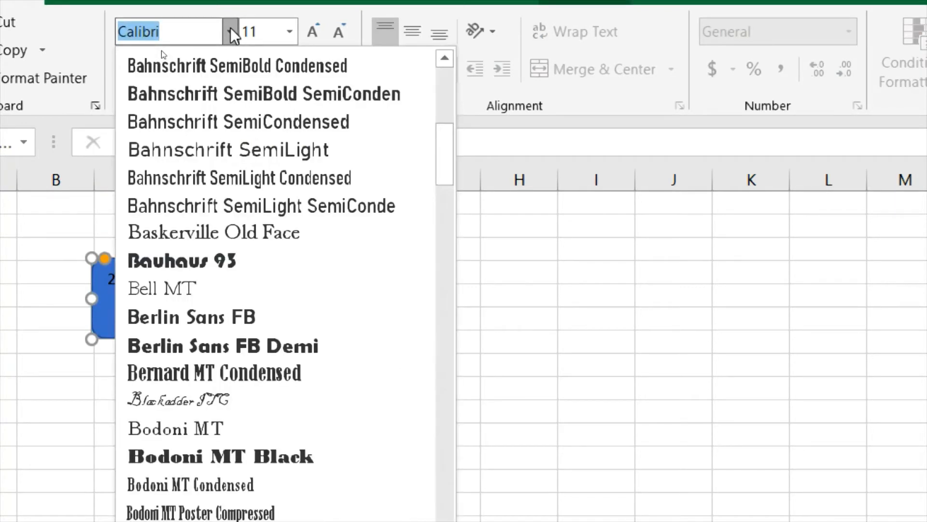
pyautogui.click(202, 268)
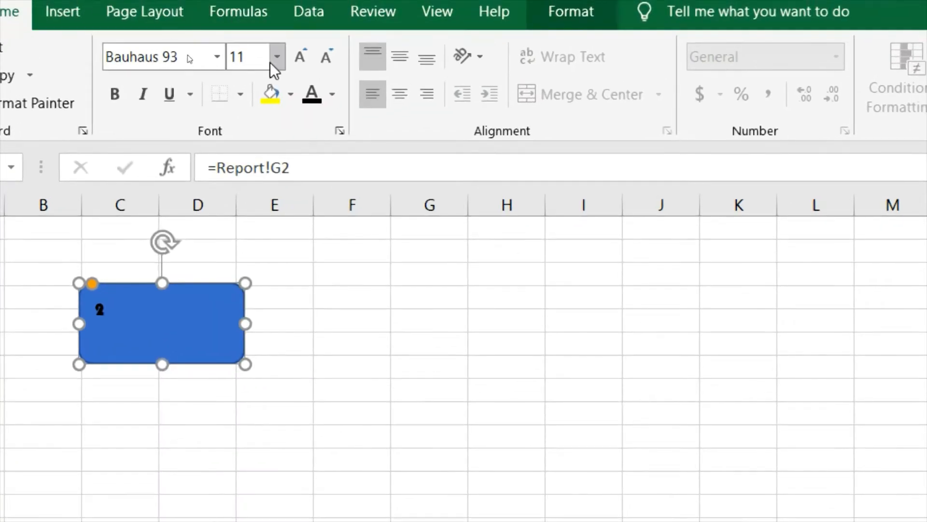
pyautogui.click(278, 57)
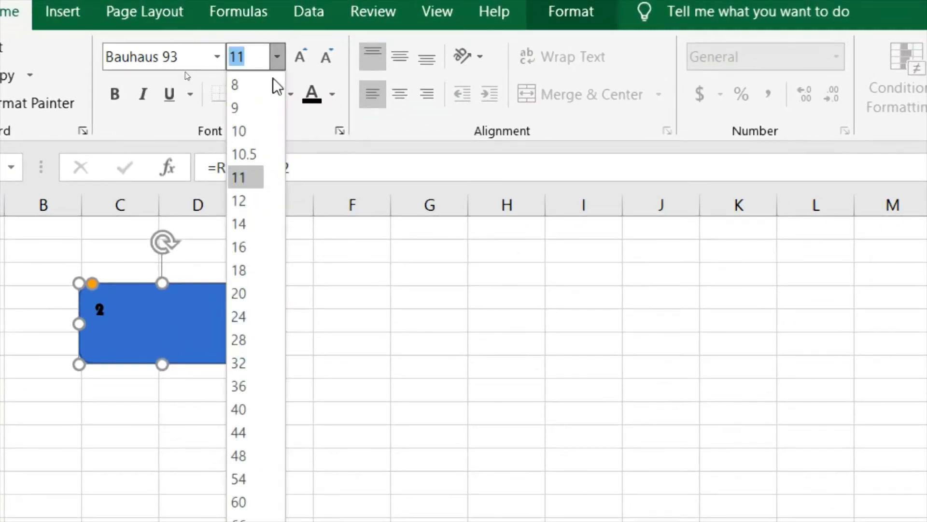
pyautogui.click(240, 385)
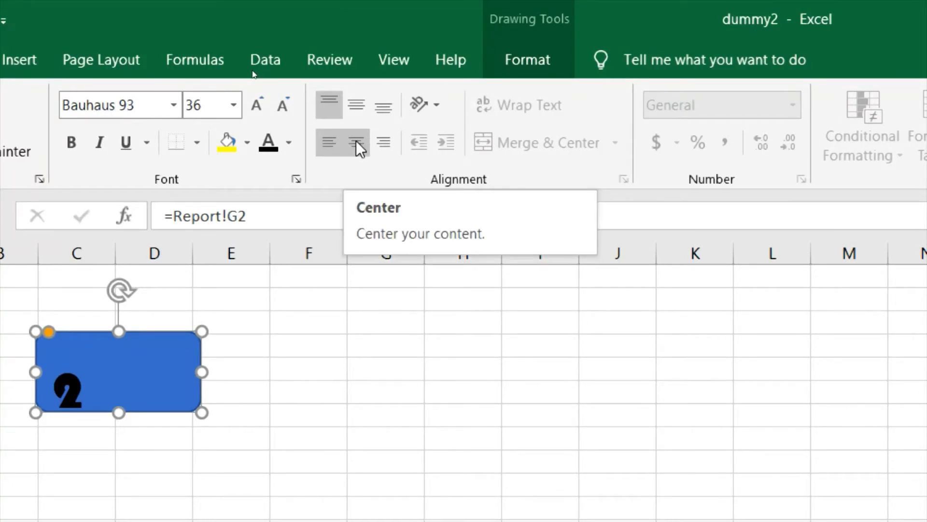
pyautogui.click(357, 142)
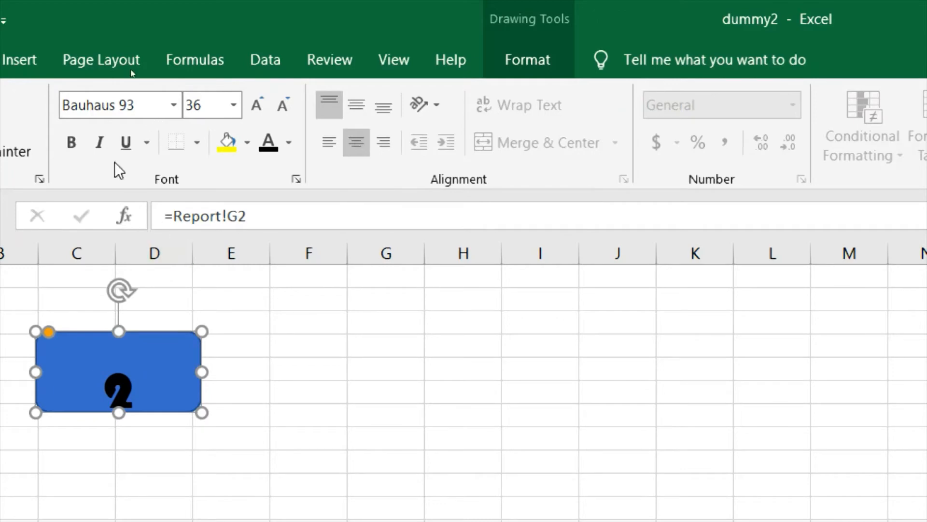
# Change the number's font to Arial Rounded MT Bold and make the rounded rectangle slightly taller
pyautogui.click(173, 105)
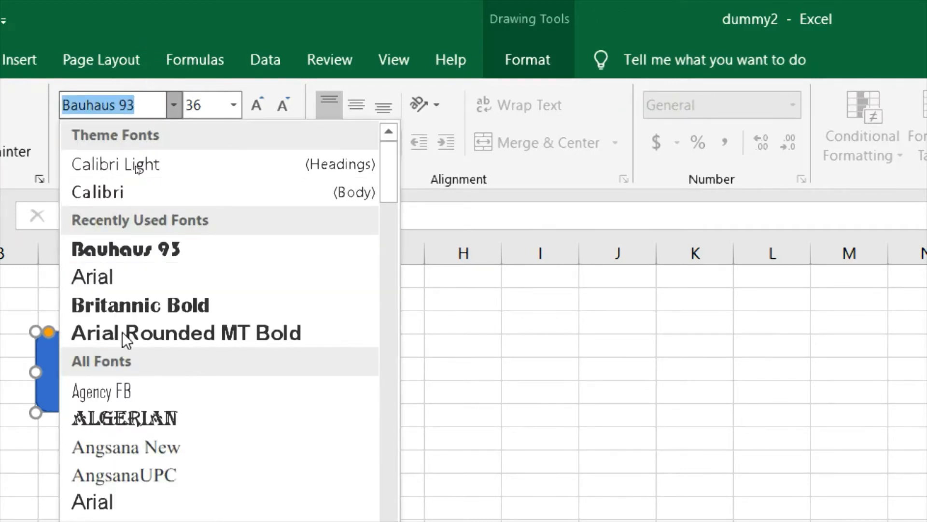
pyautogui.click(305, 332)
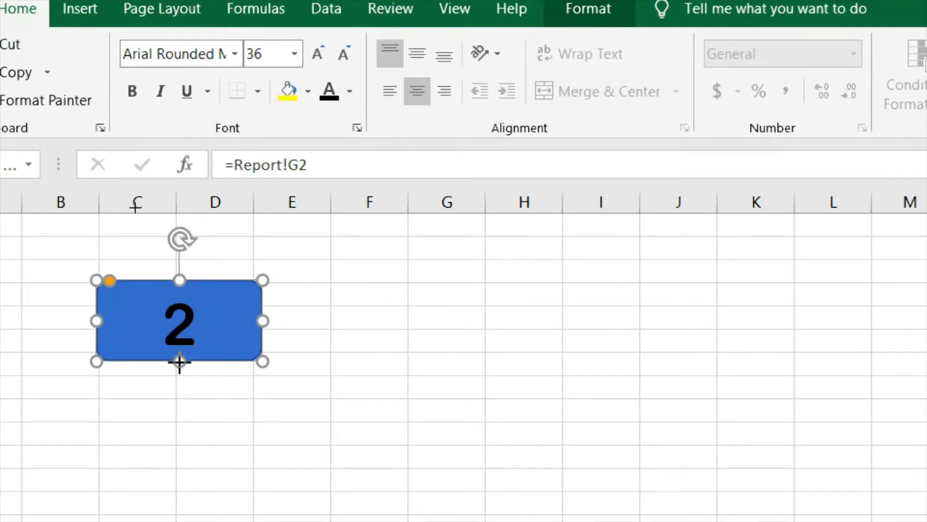
pyautogui.moveTo(179, 362); pyautogui.dragTo(187, 372)
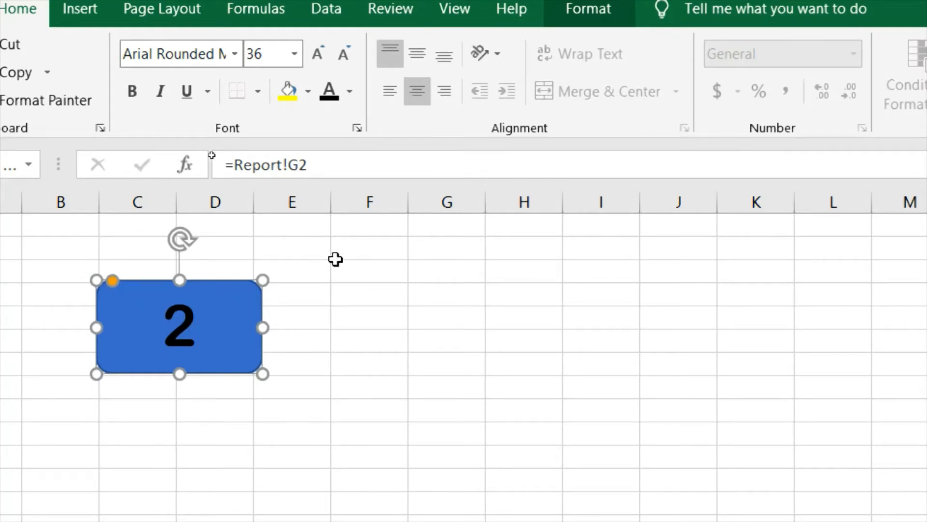
pyautogui.click(208, 246)
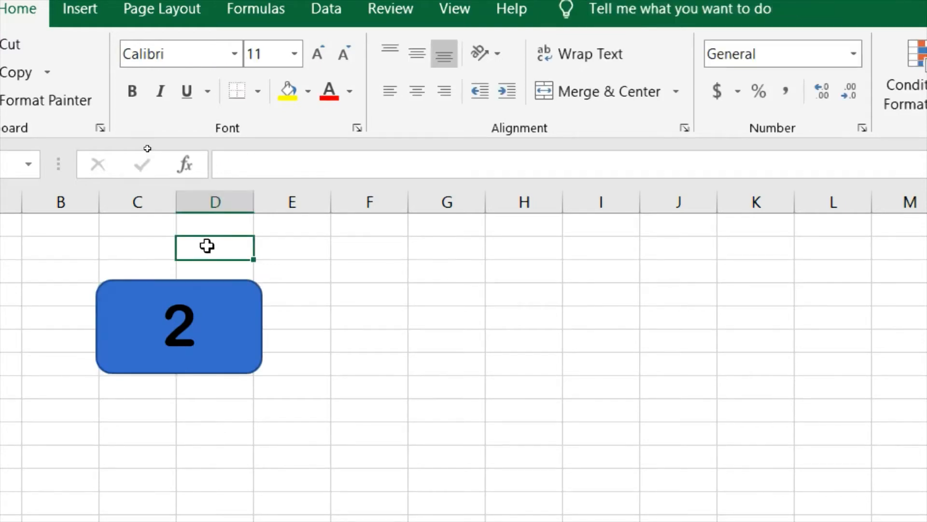
# Insert a text box above the rounded rectangle, across columns C and D, containing the label Iphone
pyautogui.click(151, 257)
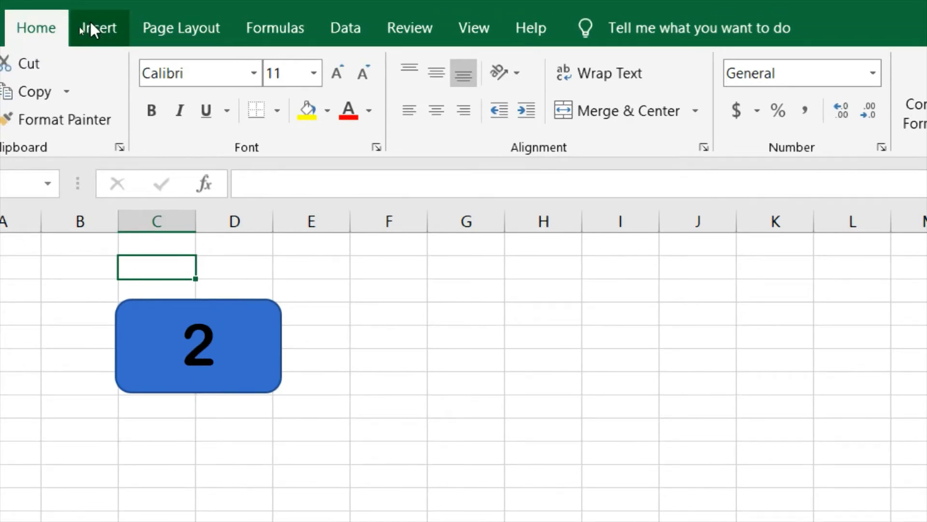
pyautogui.click(91, 26)
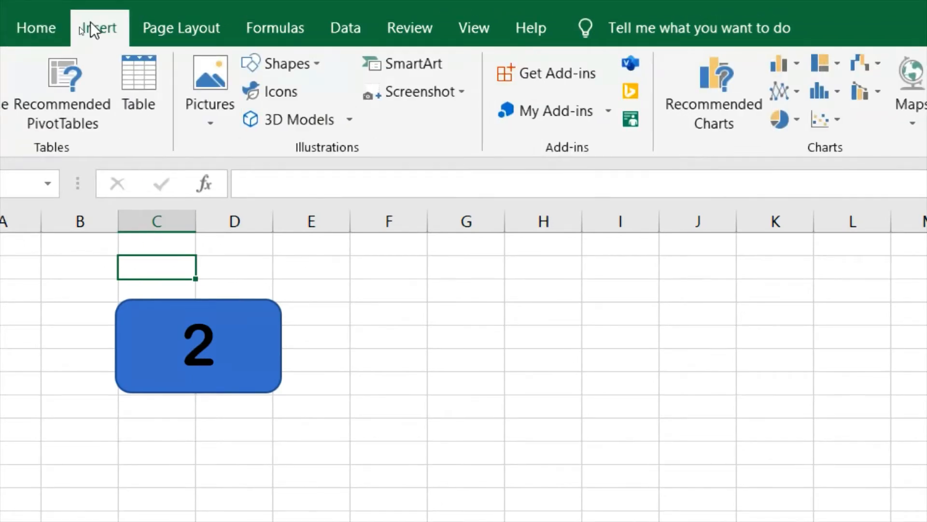
pyautogui.click(315, 62)
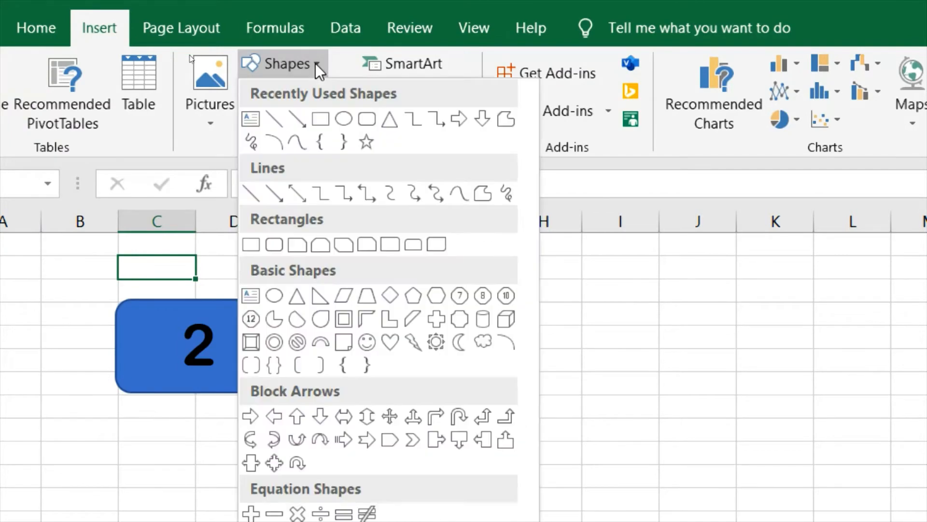
pyautogui.click(246, 121)
pyautogui.moveTo(146, 252); pyautogui.dragTo(248, 283)
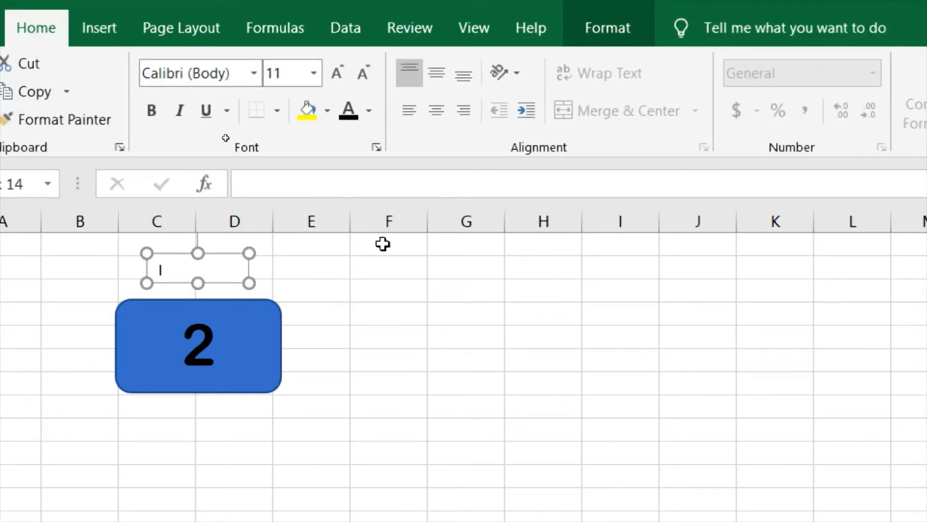
pyautogui.write('Iphone')
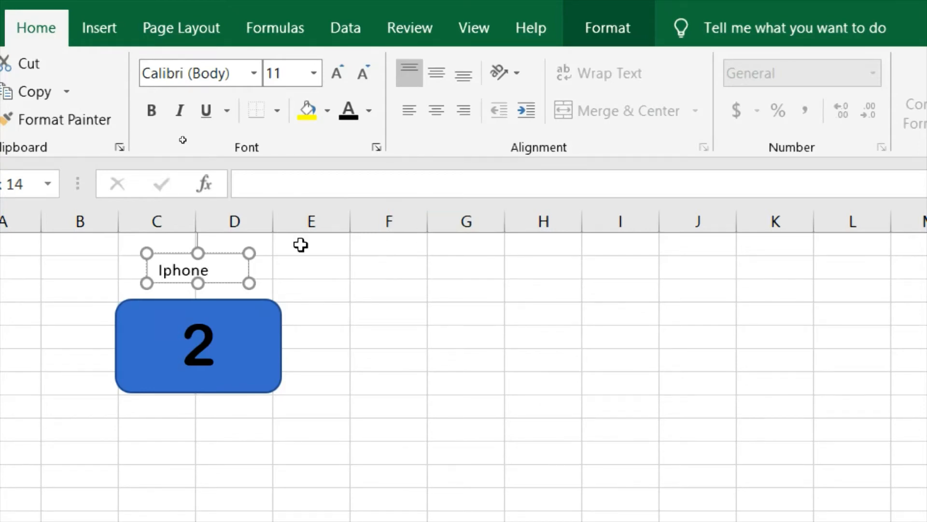
# Set the Iphone label's text to Arial, size 12
pyautogui.moveTo(216, 269); pyautogui.dragTo(159, 278)
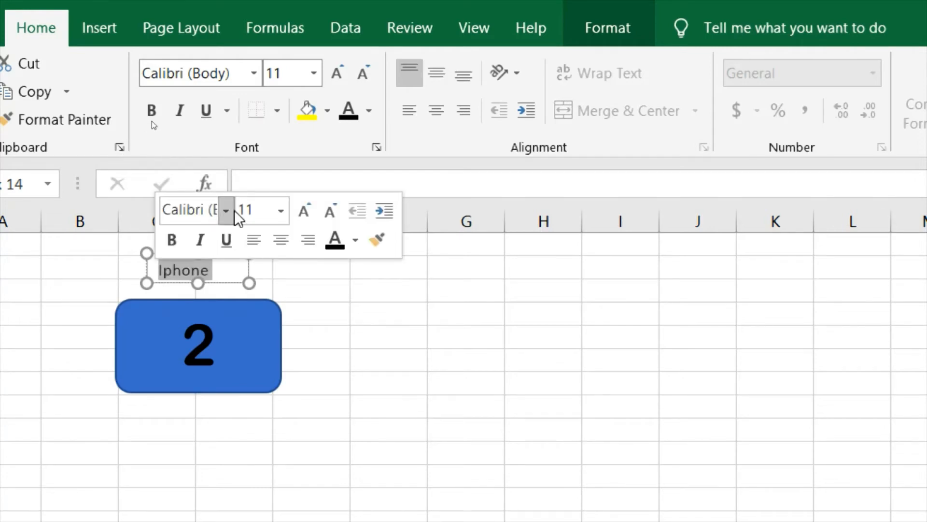
pyautogui.click(226, 210)
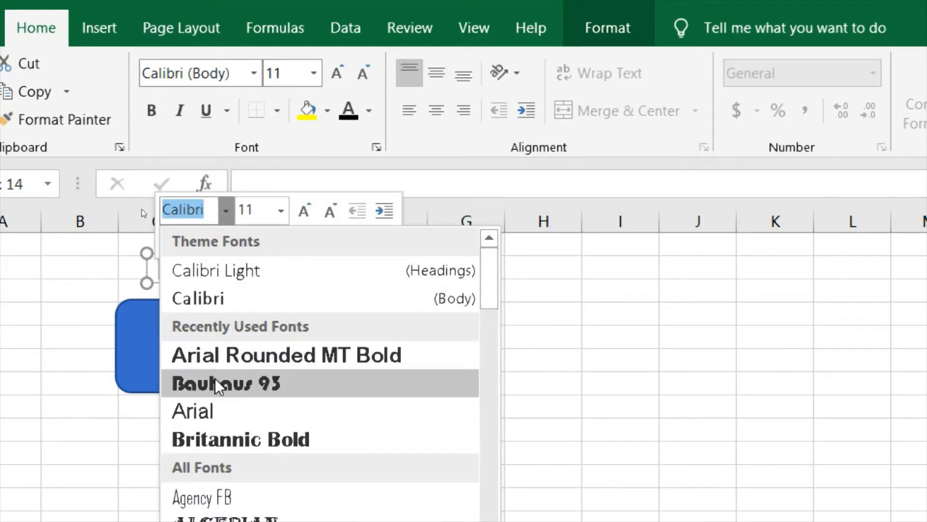
pyautogui.click(209, 415)
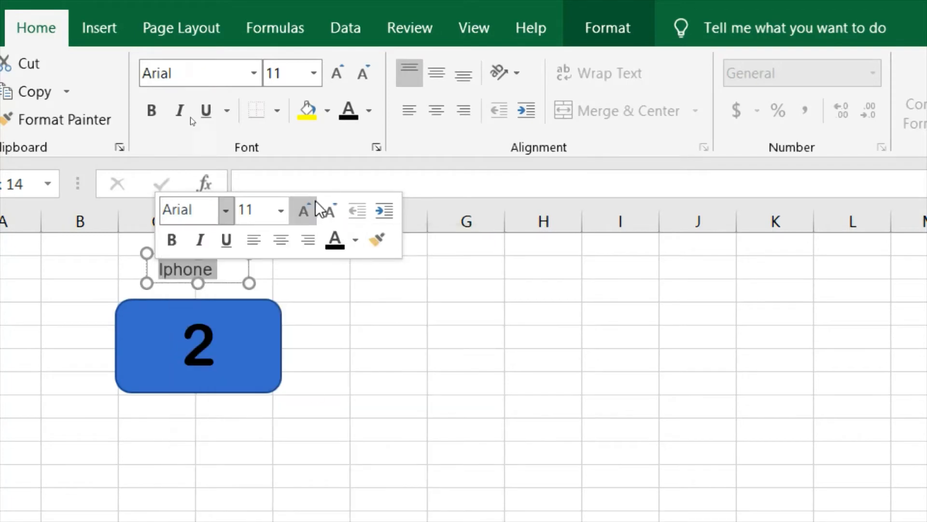
pyautogui.click(282, 213)
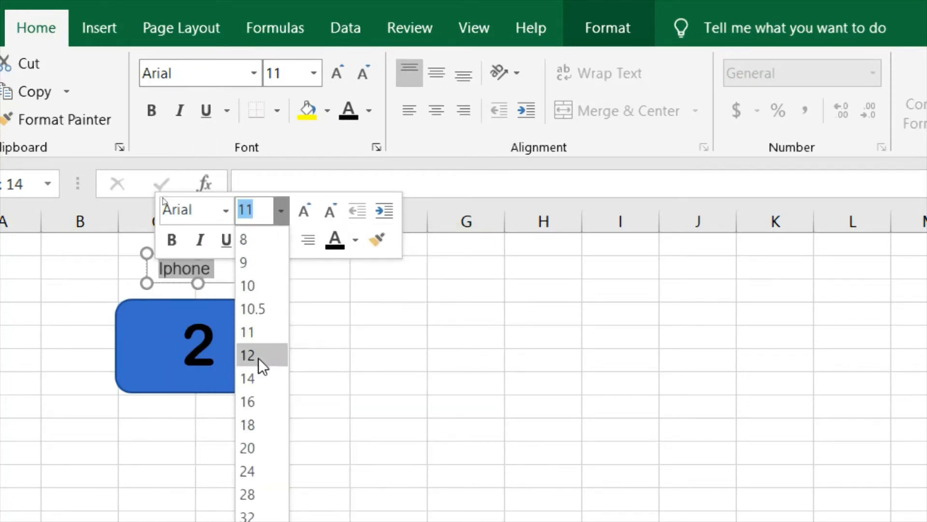
pyautogui.click(255, 357)
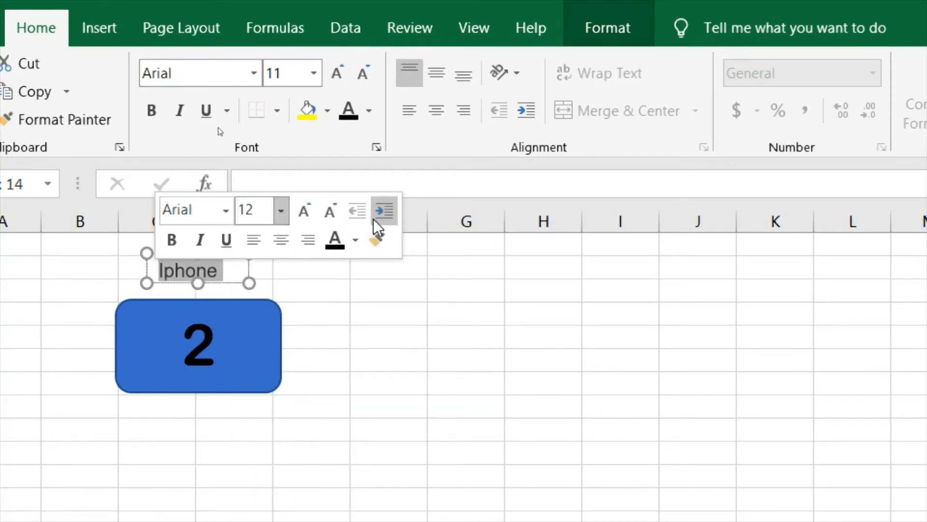
# Apply the automatic font color to the Iphone label and center its text horizontally
pyautogui.click(354, 238)
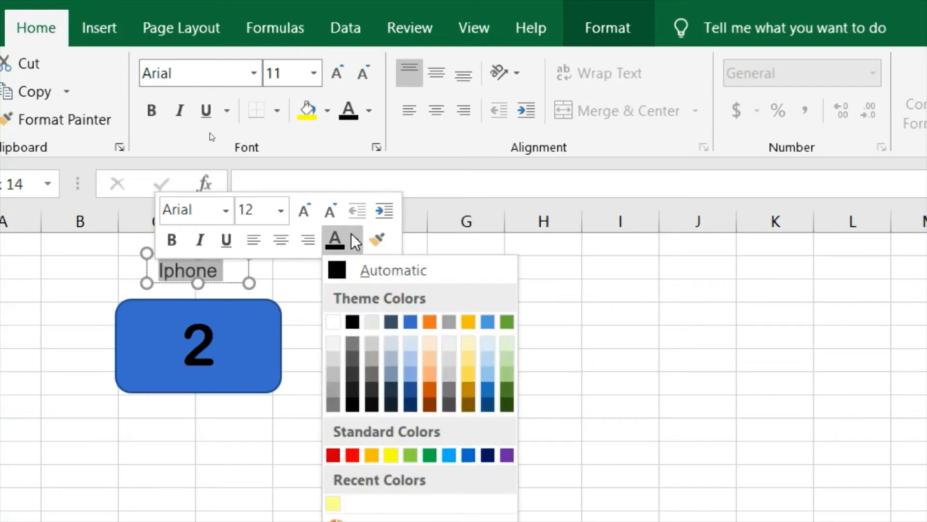
pyautogui.click(334, 271)
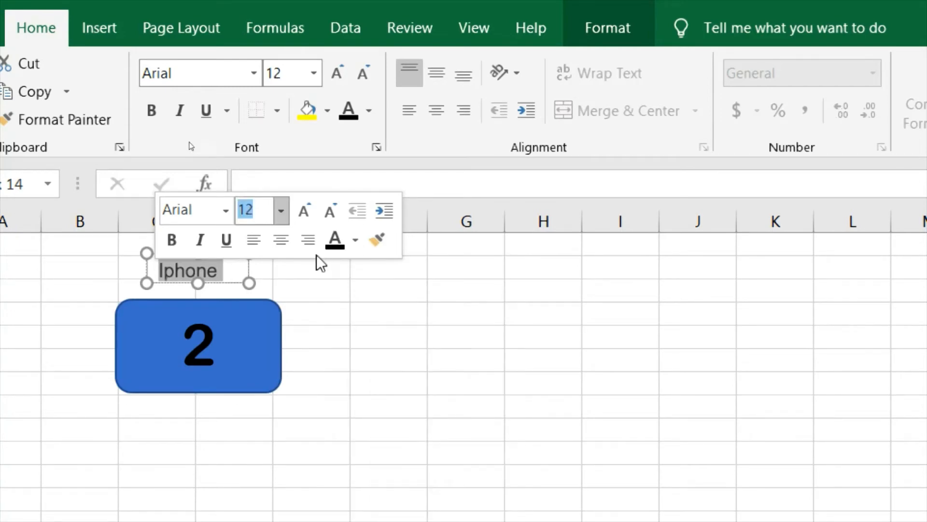
pyautogui.click(281, 239)
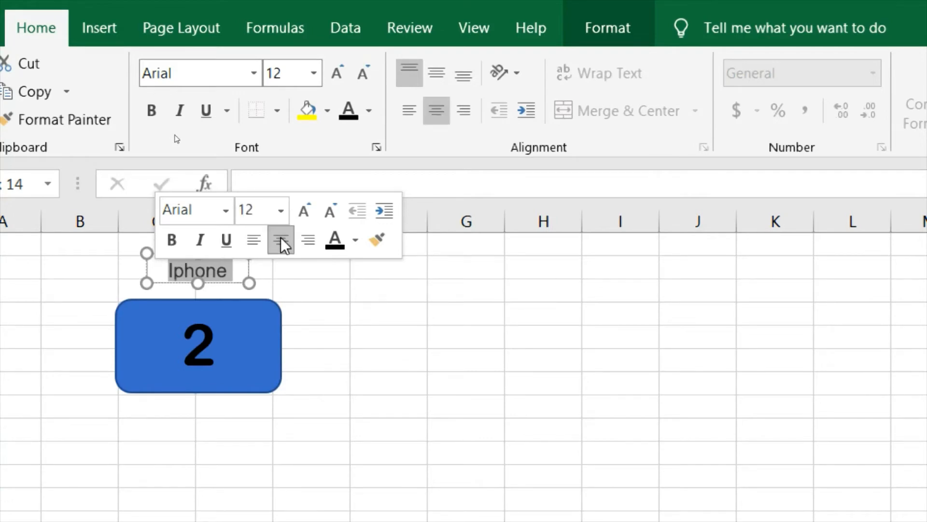
pyautogui.click(404, 314)
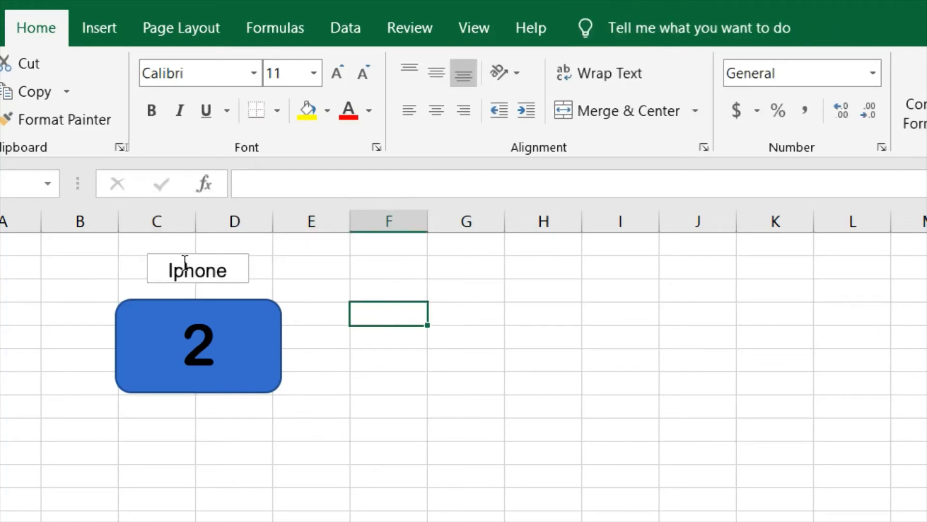
# Fill the Iphone text box with dark green from the theme colors
pyautogui.click(155, 269)
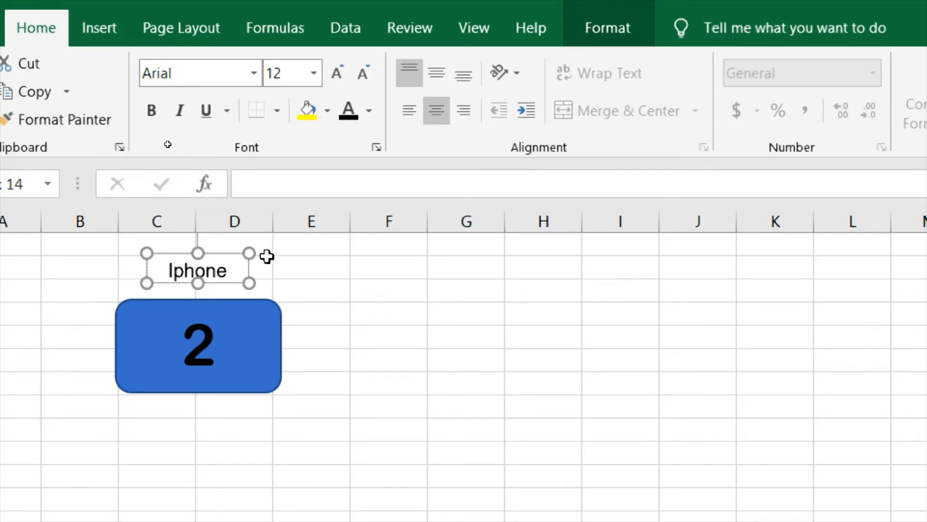
pyautogui.click(329, 112)
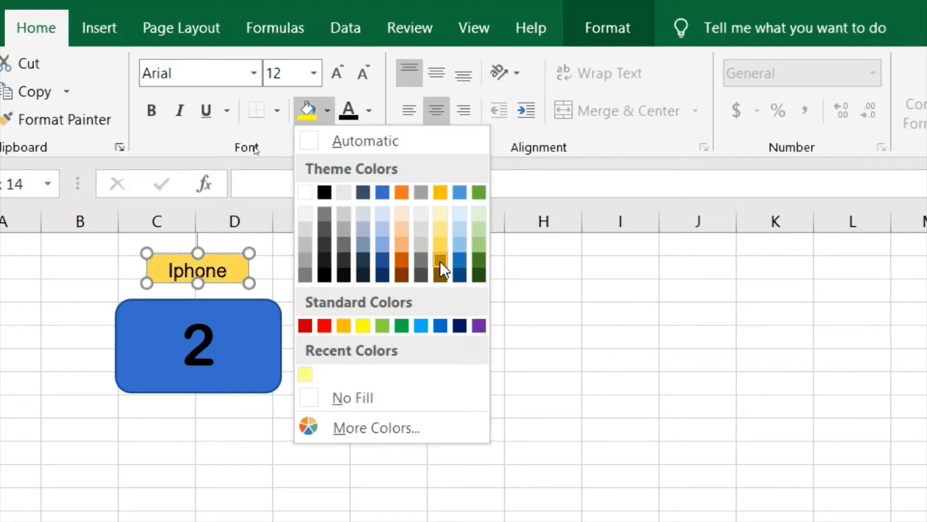
pyautogui.click(474, 263)
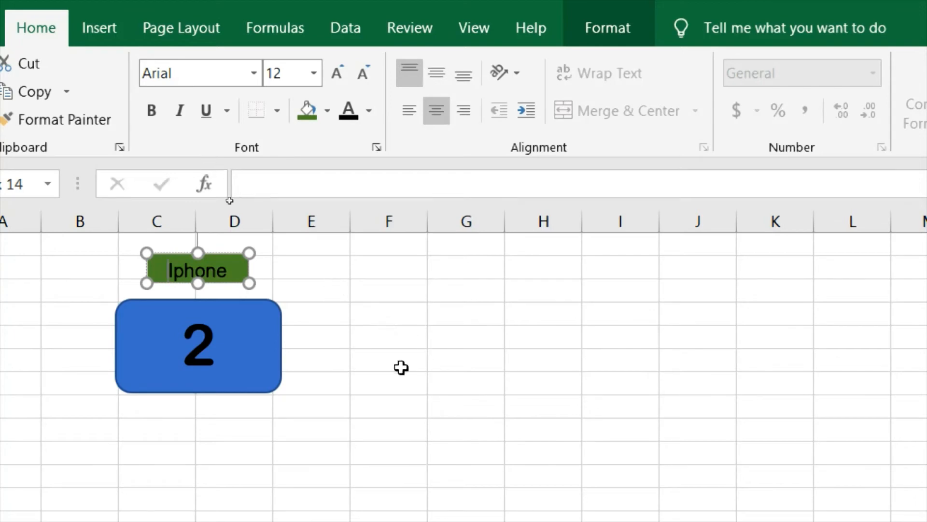
# Fill the rounded rectangle below the Iphone label with a custom magenta color, red 247 and green 17
pyautogui.click(124, 344)
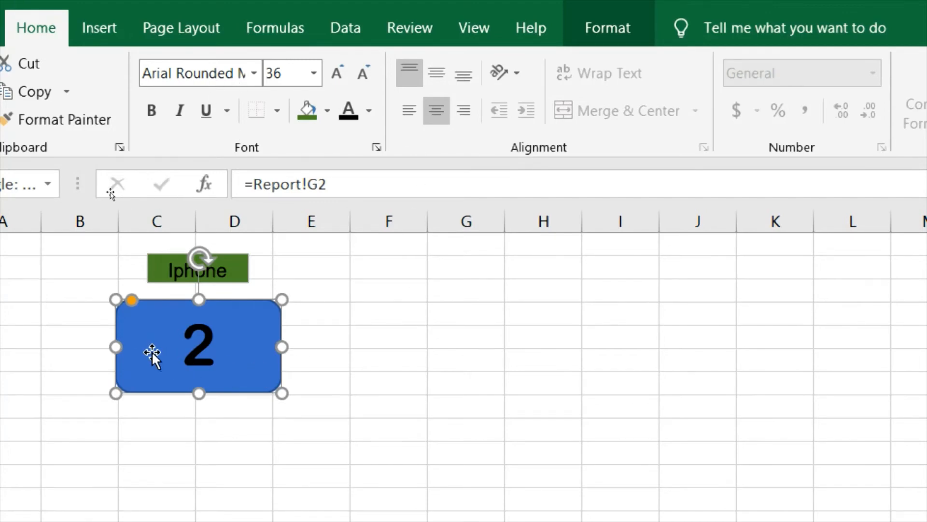
pyautogui.click(332, 116)
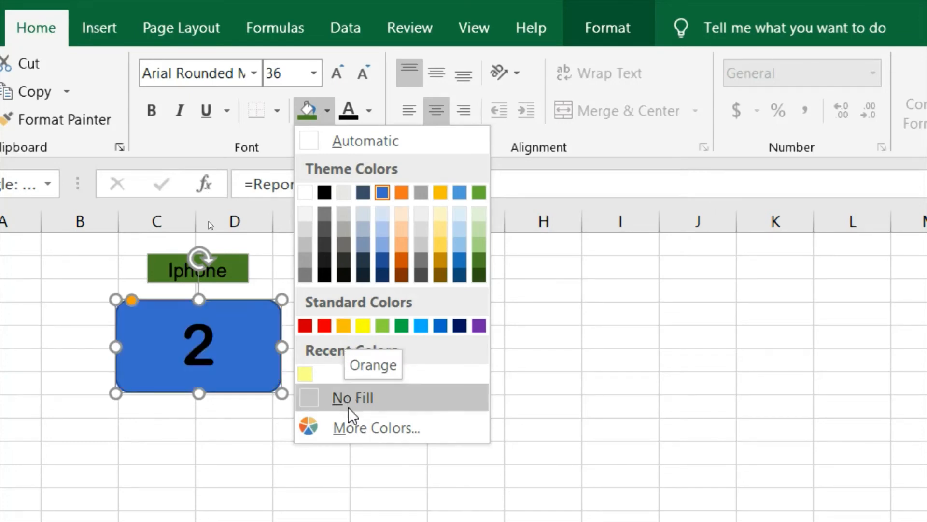
pyautogui.click(366, 427)
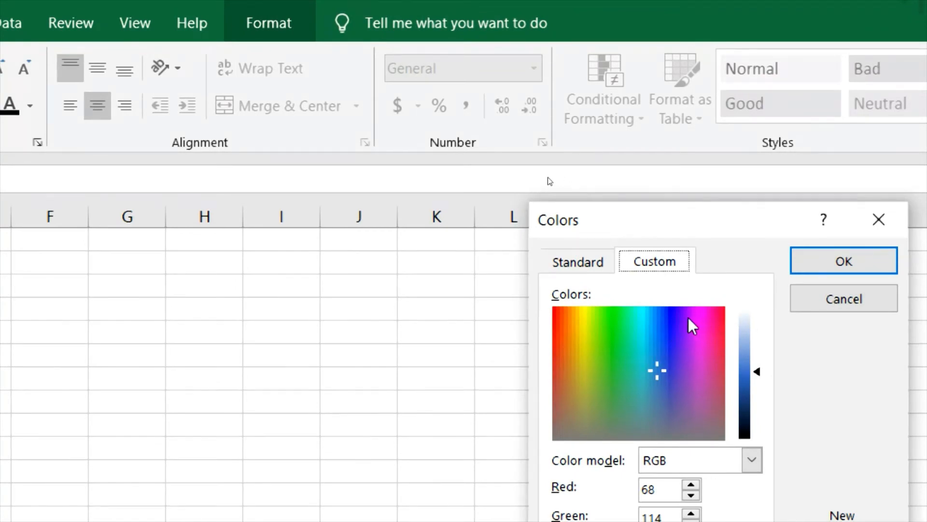
pyautogui.click(697, 315)
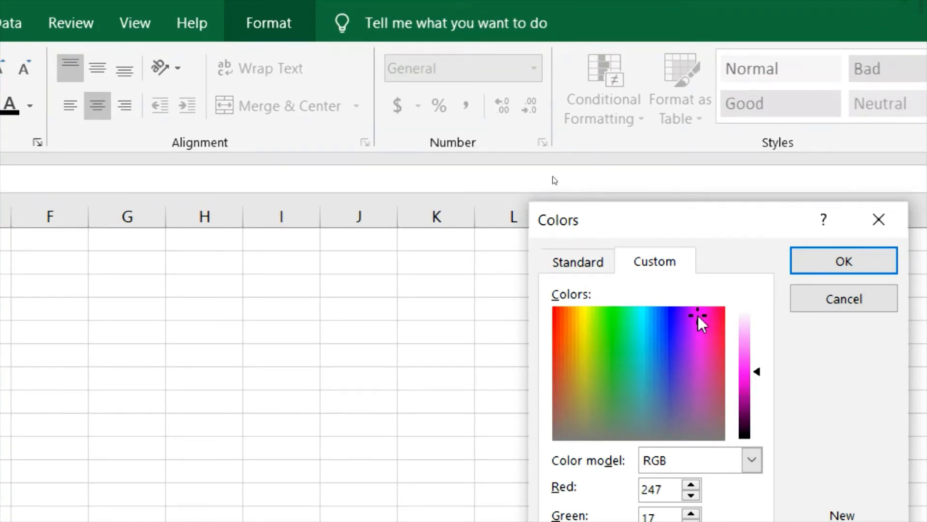
pyautogui.click(831, 263)
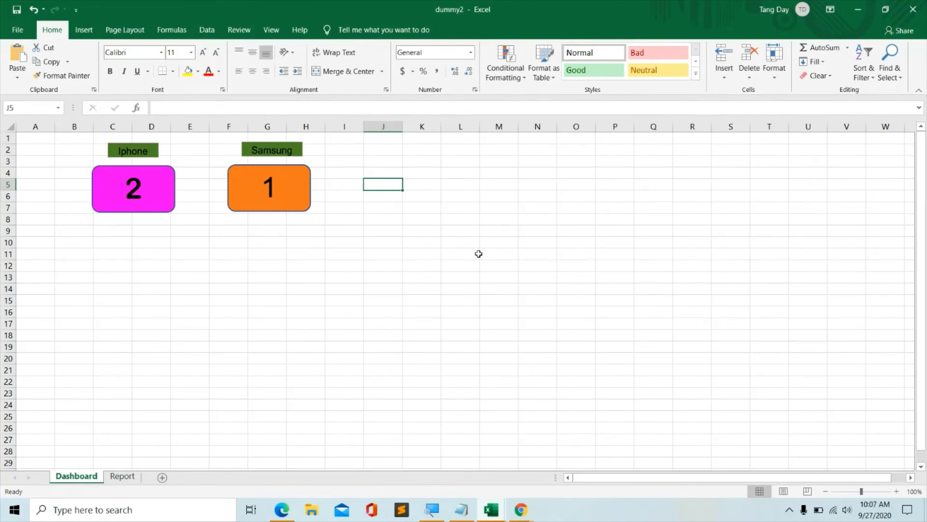
# Paste a copy of the Iphone rounded rectangle around columns J and K, aligned in a row with the Samsung rectangle
pyautogui.click(148, 191)
pyautogui.rightClick(149, 190)
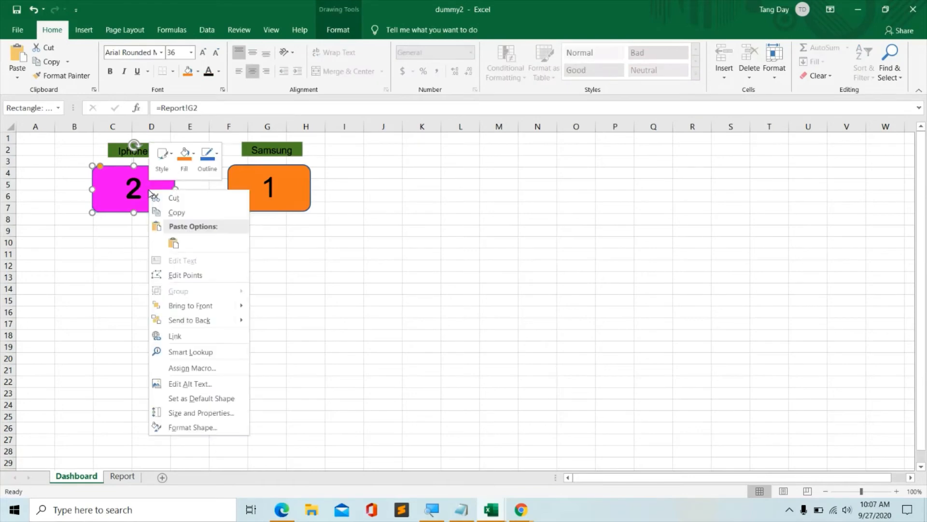
pyautogui.click(178, 216)
pyautogui.click(372, 177)
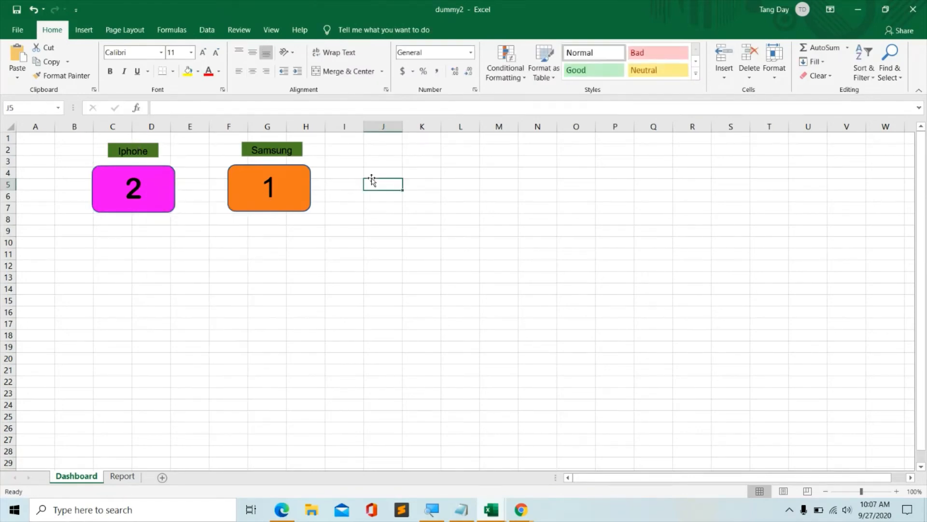
pyautogui.rightClick(373, 172)
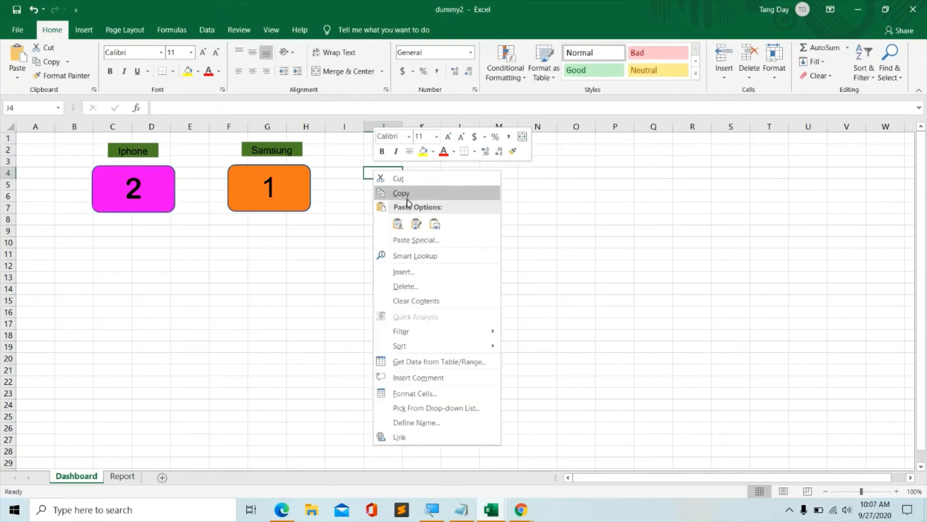
pyautogui.click(397, 224)
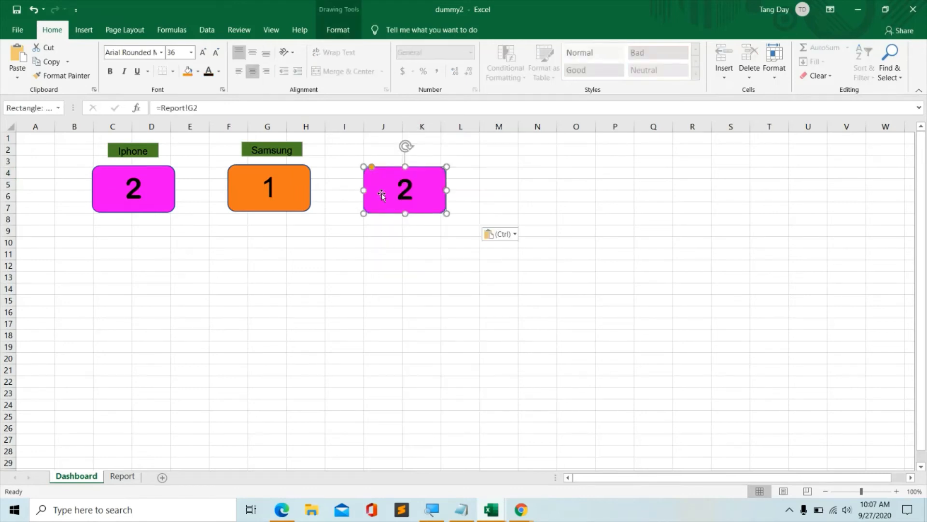
pyautogui.moveTo(382, 193); pyautogui.dragTo(376, 191)
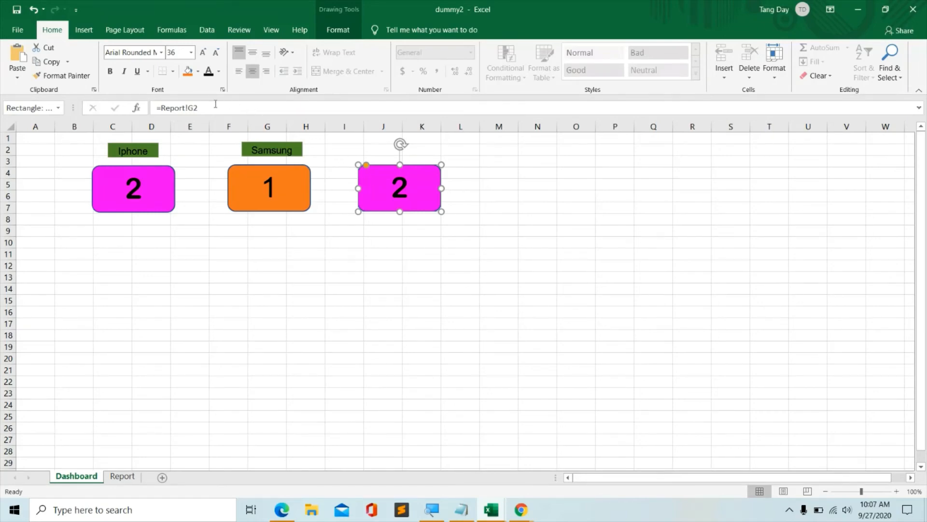
# Link the copied rectangle's text to the Nokia frequency with the formula =Report!G4
pyautogui.click(210, 107)
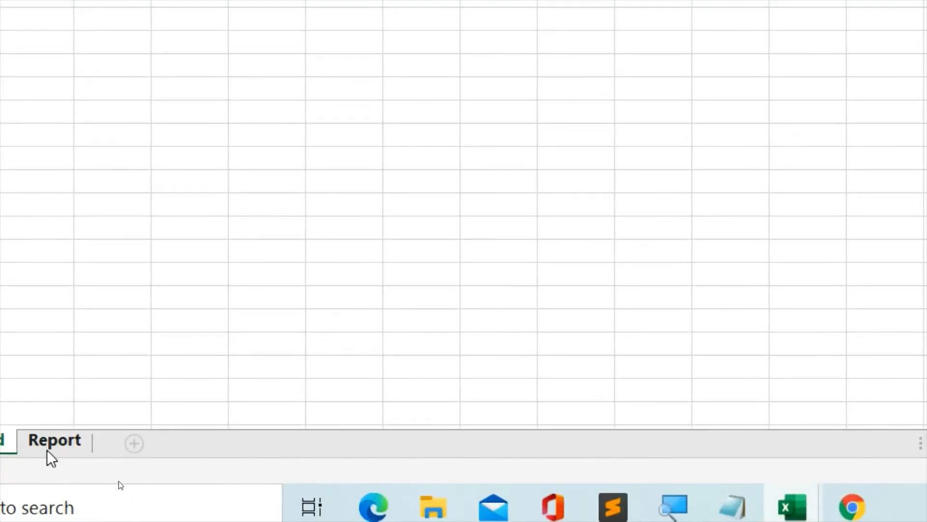
pyautogui.click(48, 450)
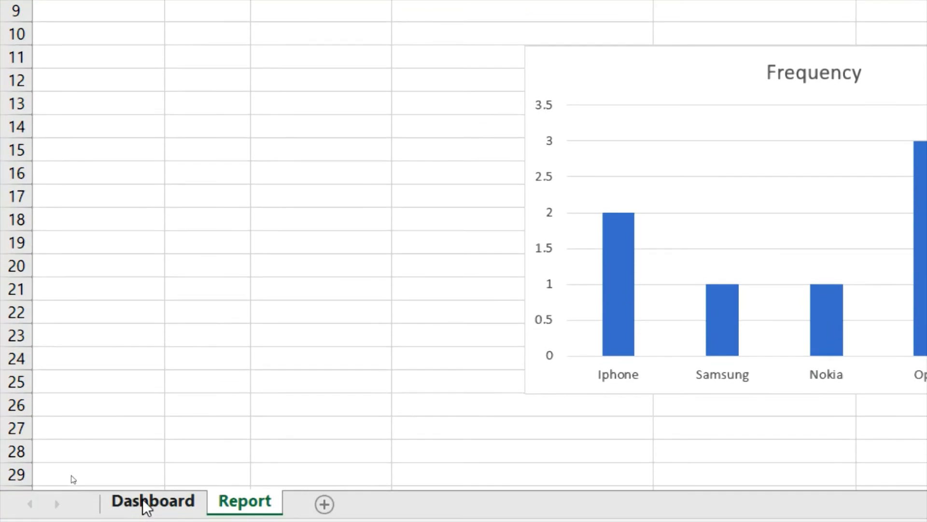
pyautogui.click(143, 500)
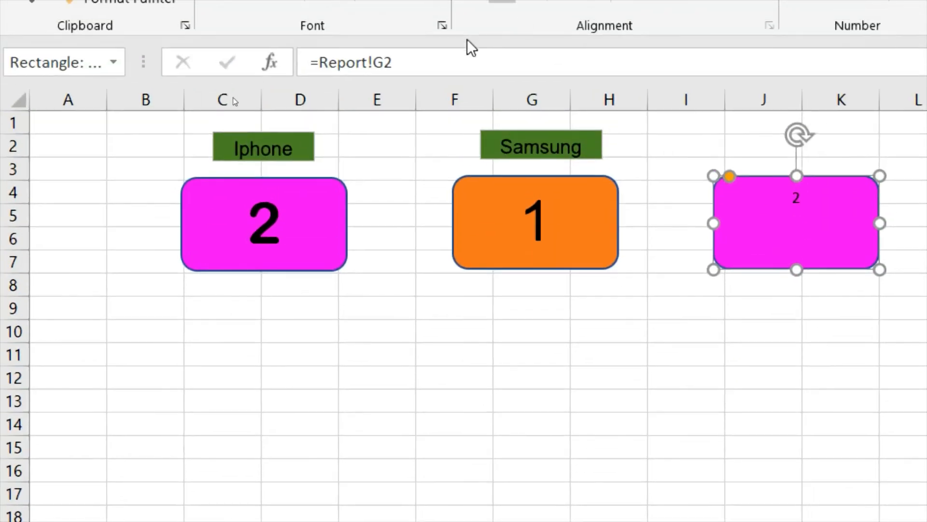
pyautogui.click(414, 60)
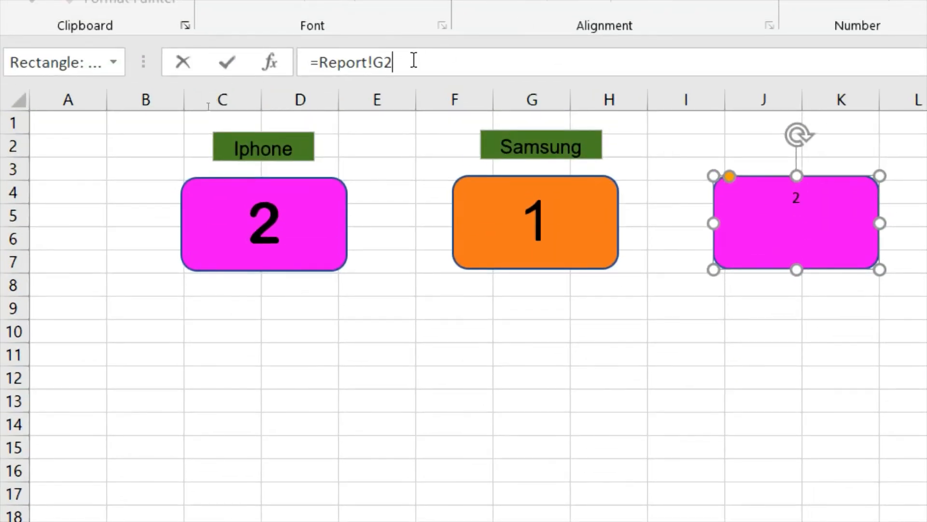
pyautogui.press('BackSpace')
pyautogui.write('4')
pyautogui.press('Return')
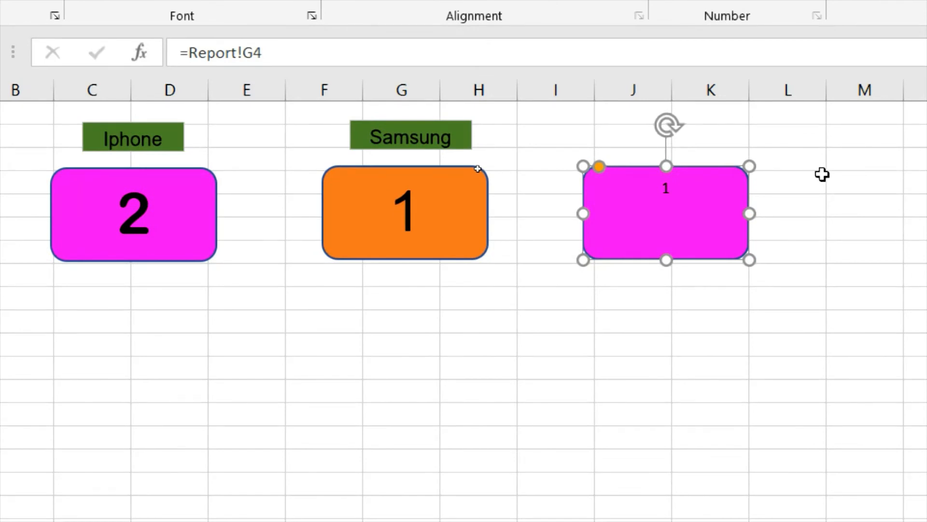
# Try to paste a copy of the Iphone label above the third rectangle, and delete the pasted shape
pyautogui.click(468, 139)
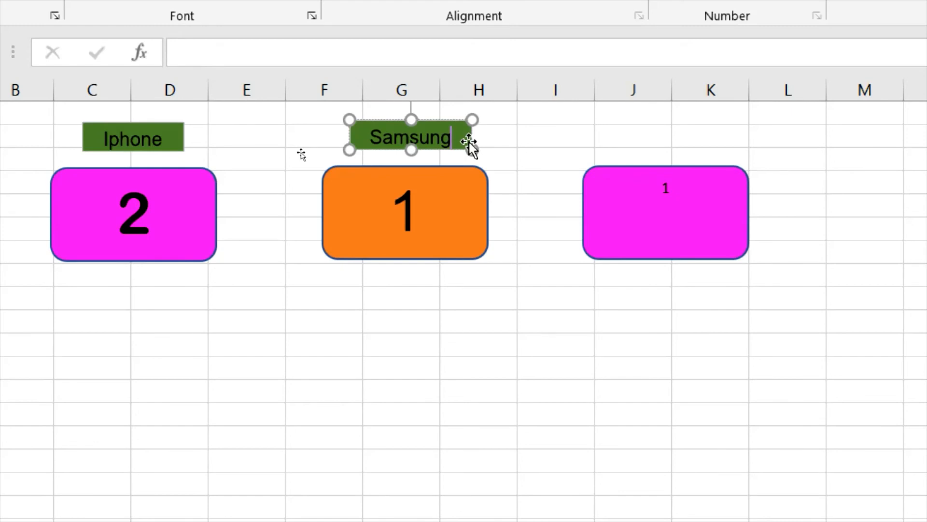
pyautogui.click(163, 144)
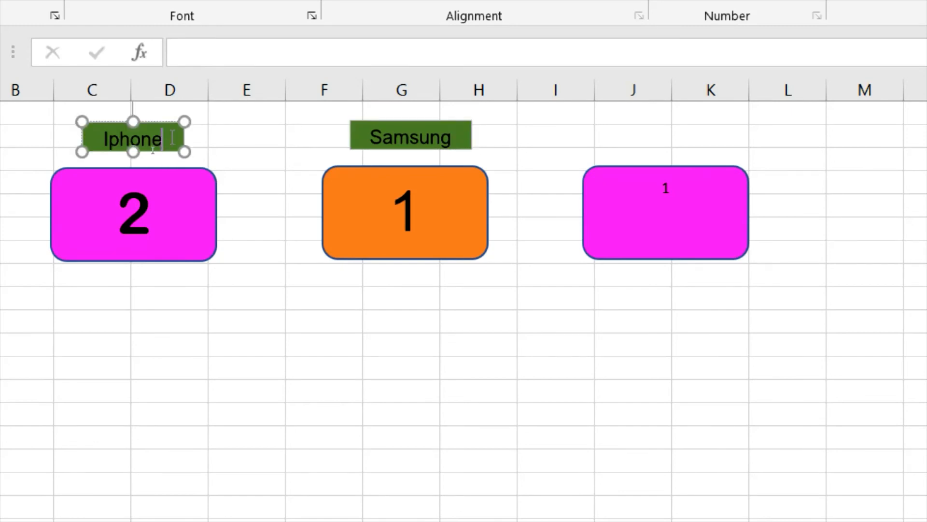
pyautogui.rightClick(172, 139)
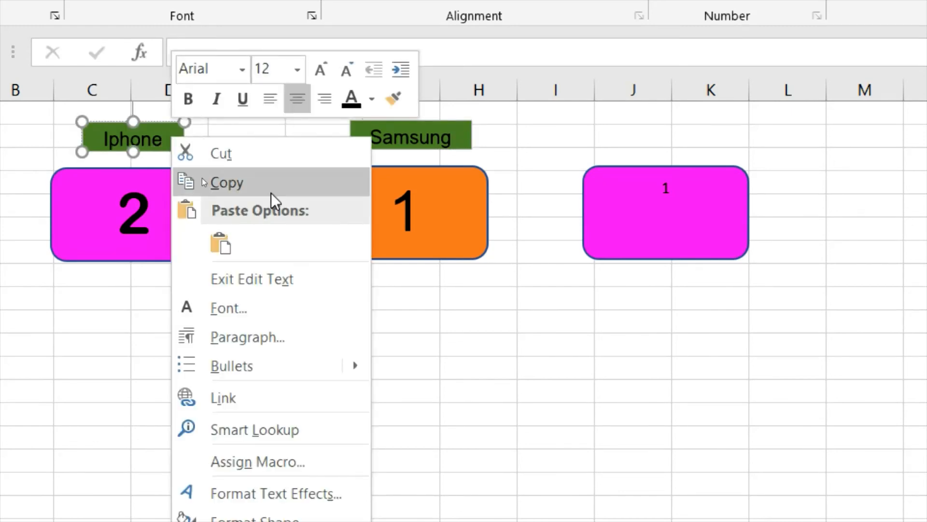
pyautogui.click(332, 198)
pyautogui.rightClick(670, 127)
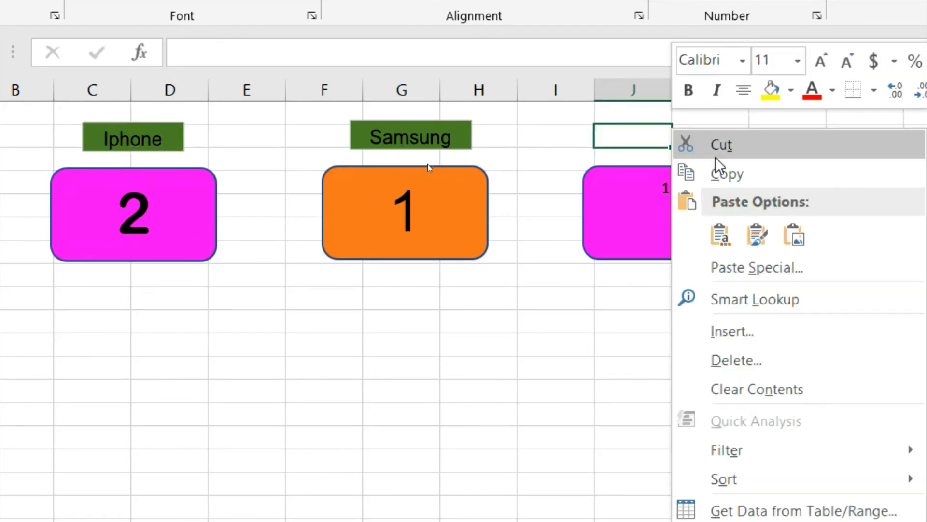
pyautogui.click(716, 238)
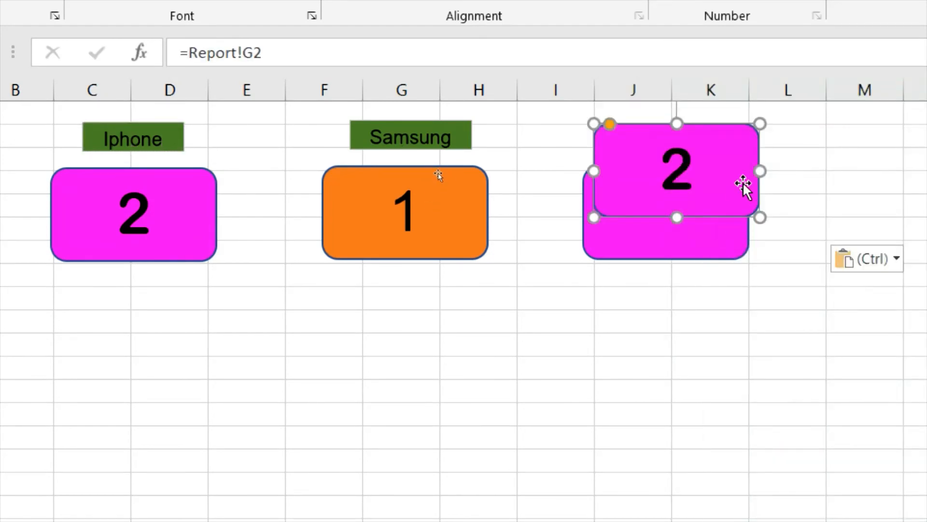
pyautogui.press('Delete')
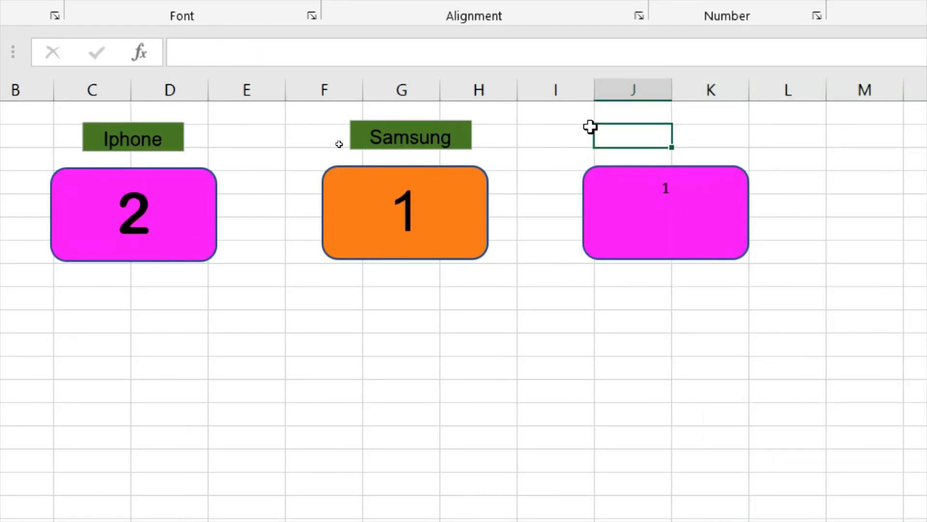
# Paste a copy of the green Iphone label at cell J2, above the third rounded rectangle
pyautogui.click(148, 142)
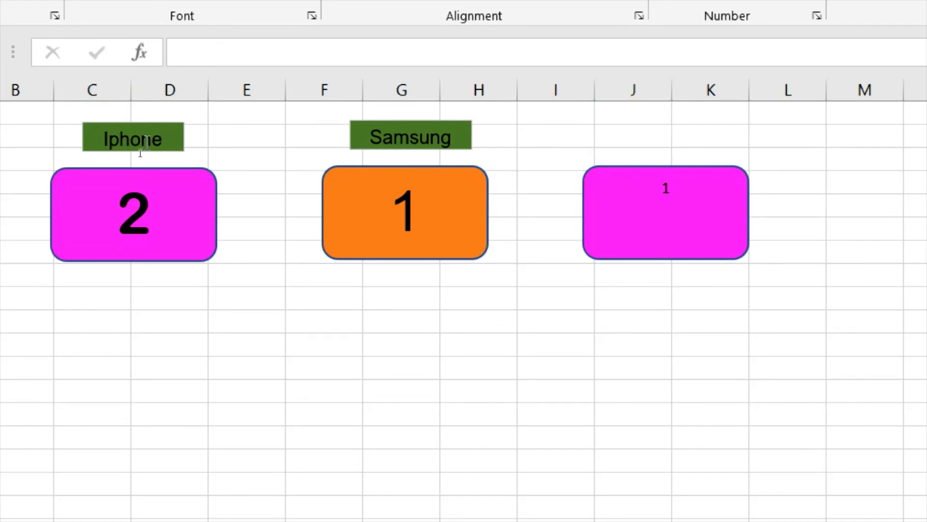
pyautogui.rightClick(184, 144)
pyautogui.click(266, 186)
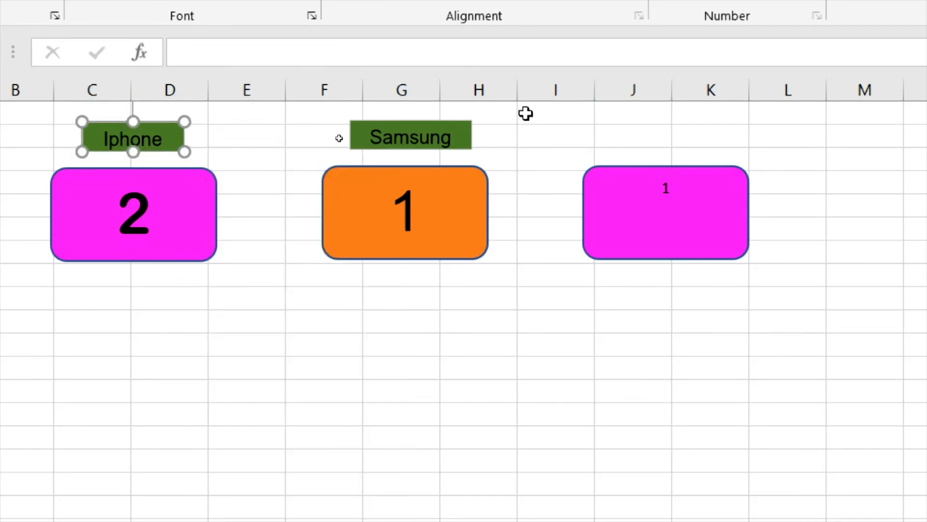
pyautogui.click(637, 125)
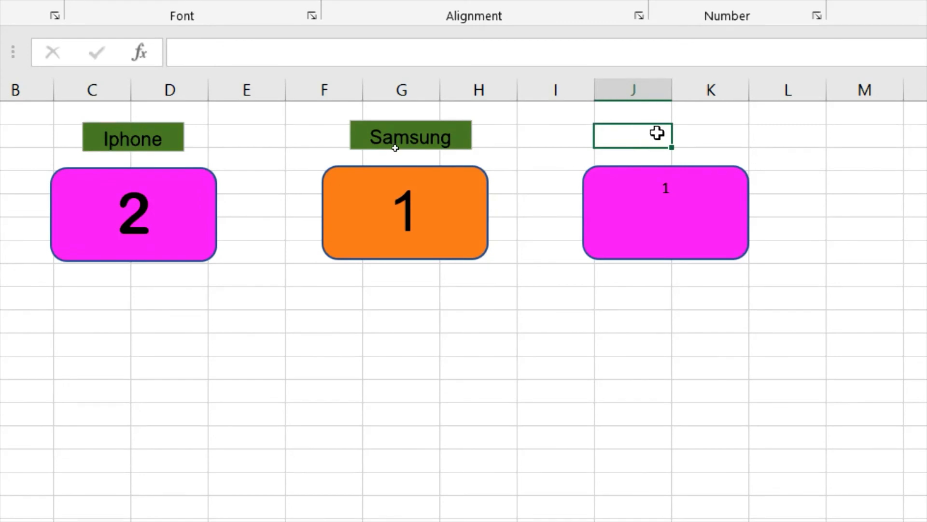
pyautogui.rightClick(657, 133)
pyautogui.click(744, 240)
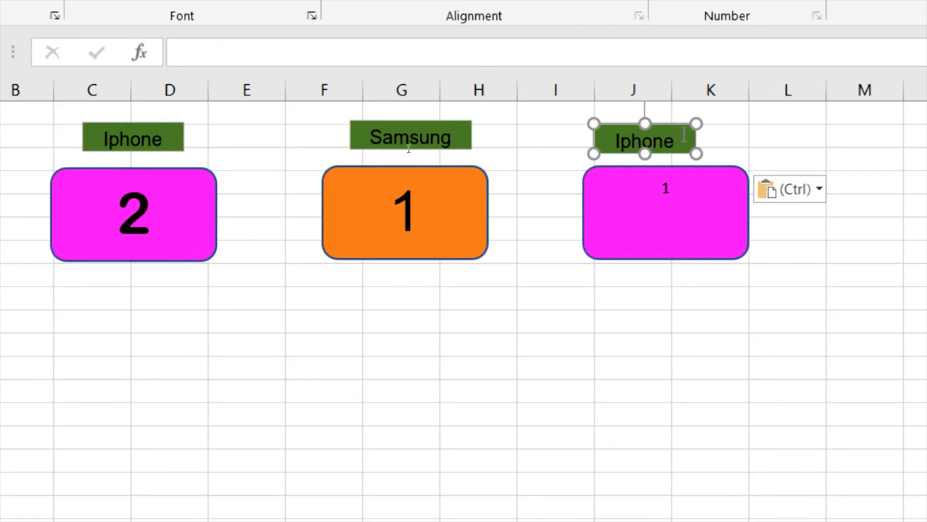
# Replace the text of the copied label above the third rectangle with Nokia
pyautogui.moveTo(684, 135); pyautogui.dragTo(616, 141)
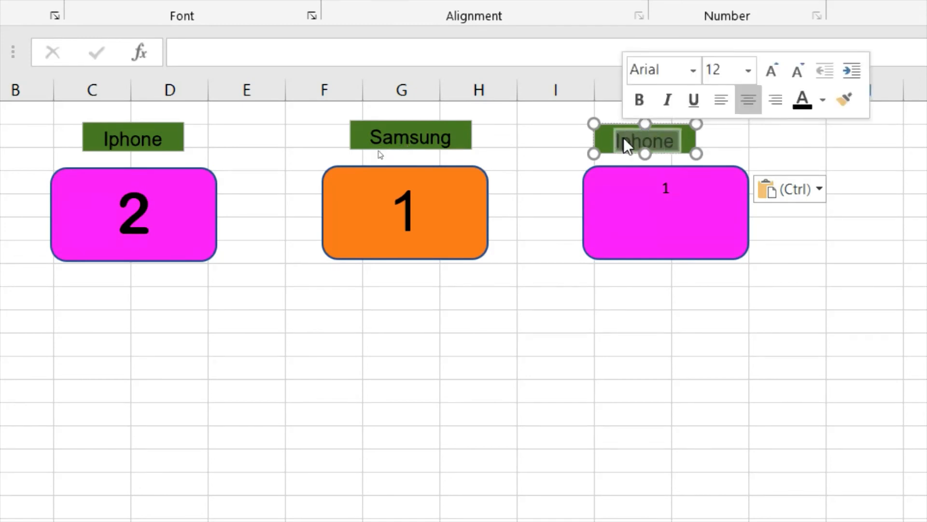
pyautogui.write('Noki')
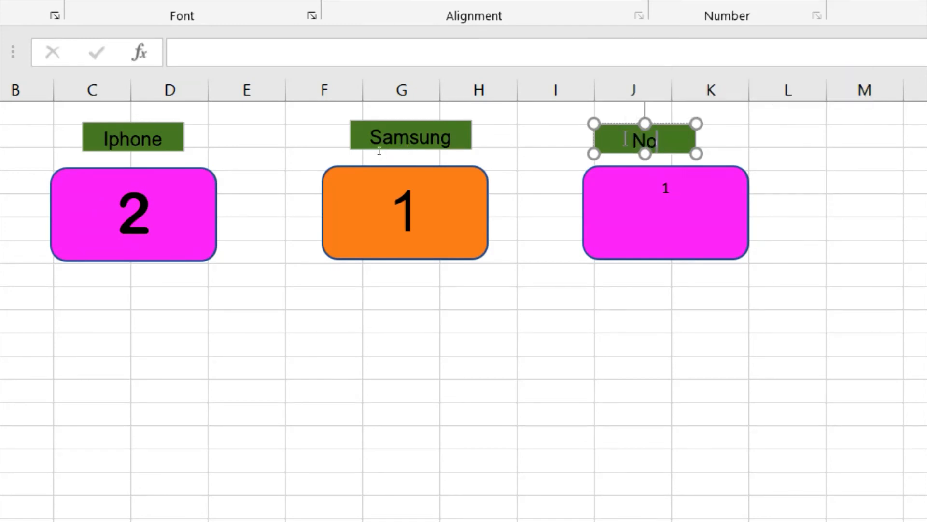
pyautogui.write('a')
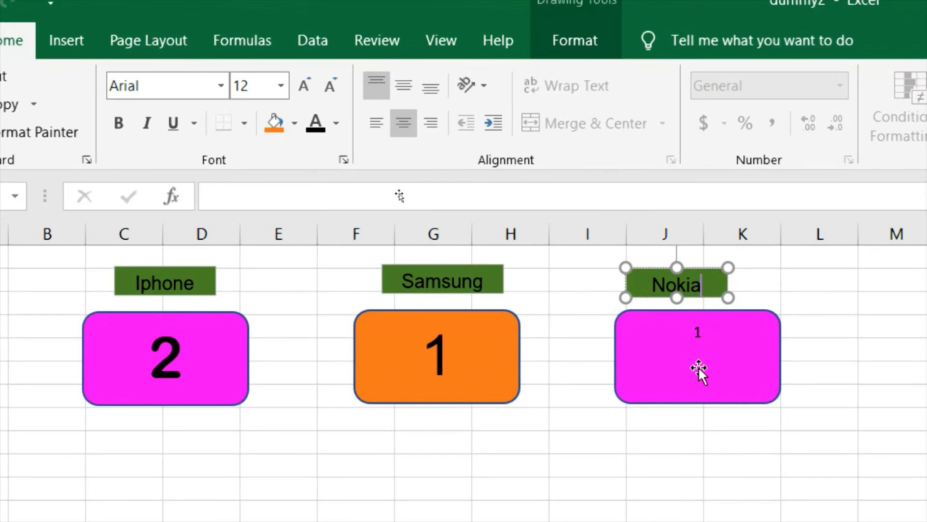
# Format the number in the rectangle below the Nokia label as Arial, size 36
pyautogui.click(727, 385)
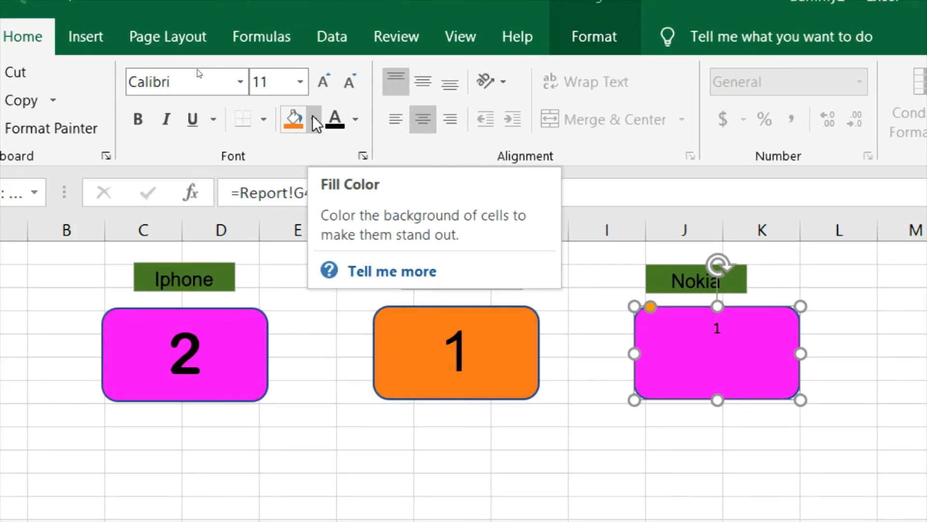
pyautogui.click(238, 78)
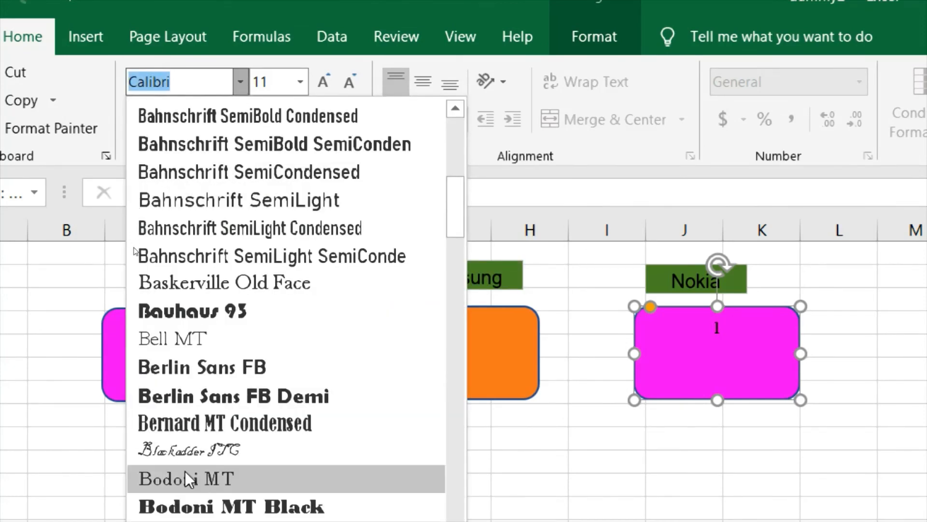
pyautogui.scroll(-3, 186, 476)
pyautogui.scroll(5, 188, 480)
pyautogui.scroll(4, 188, 480)
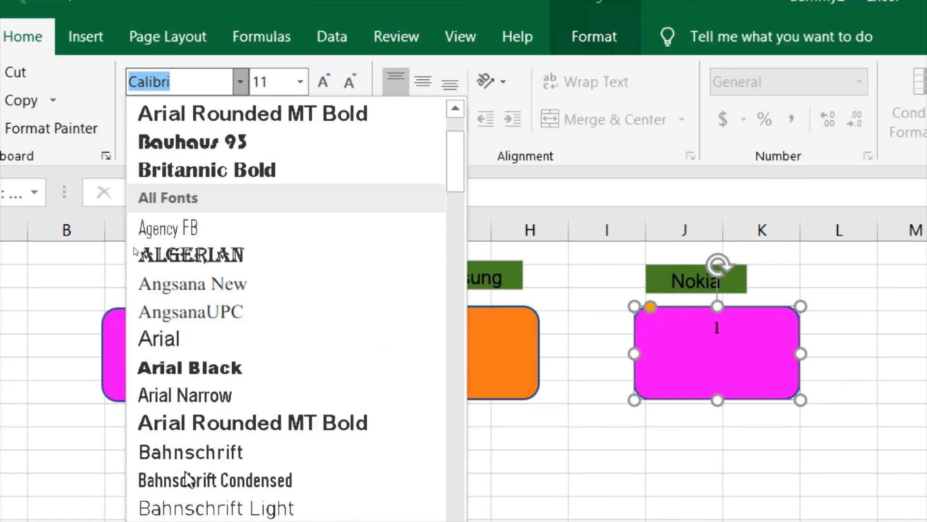
pyautogui.click(178, 338)
pyautogui.click(299, 80)
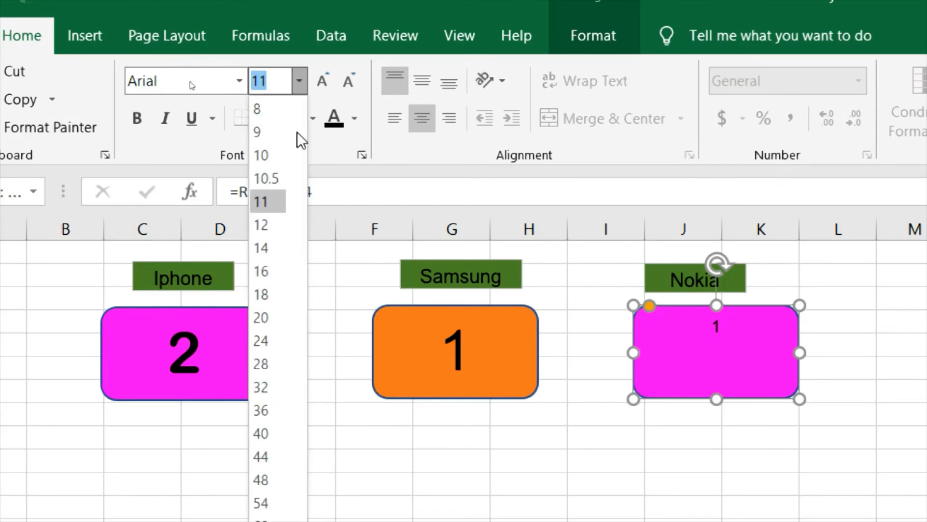
pyautogui.click(260, 410)
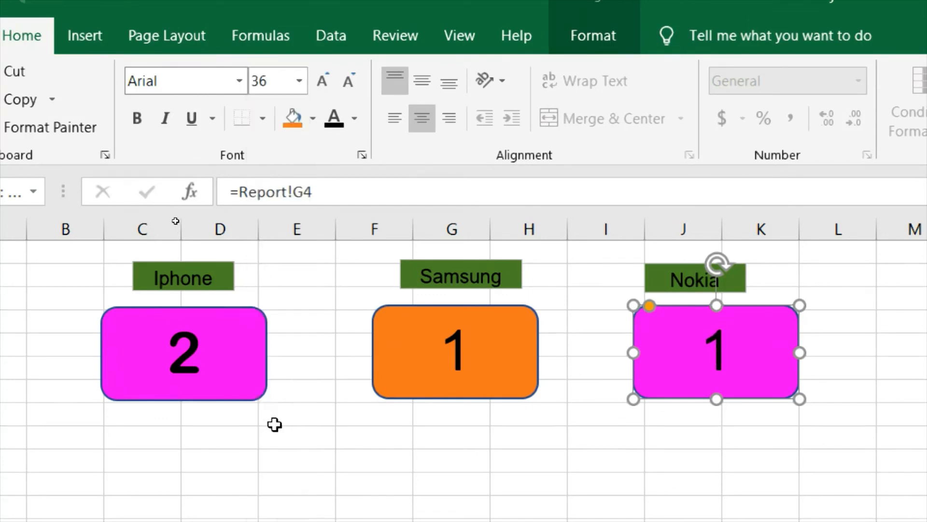